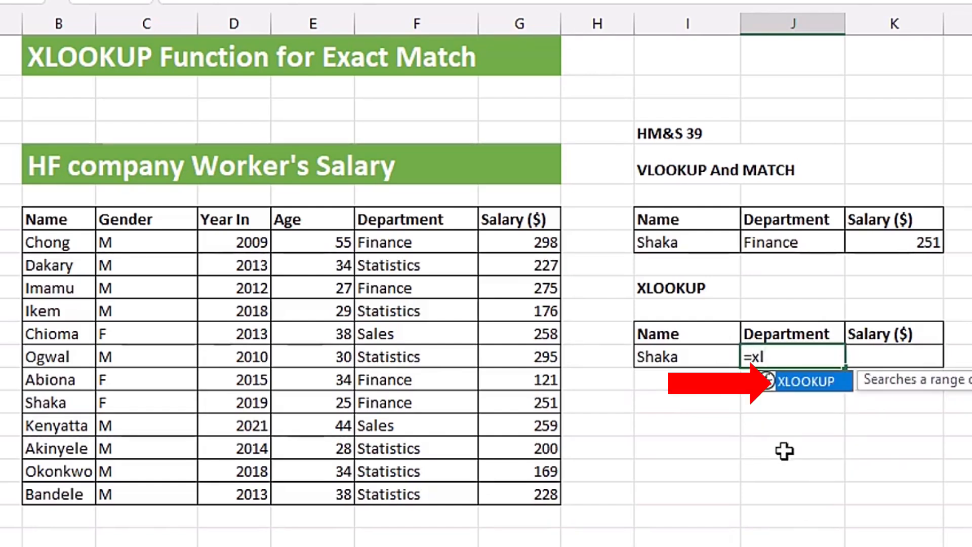
Complete the XLOOKUP in J13 with lookup value $I$13, lookup array $B$8:$B$19 and return array F8:F19, and copy it across to K13.
{"action": "key", "text": "Tab"}
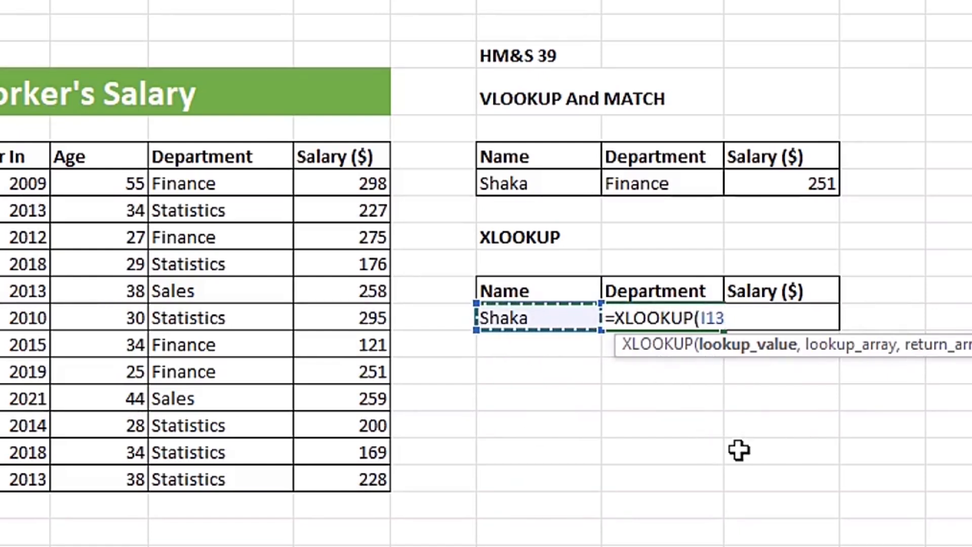
{"action": "key", "text": "F4"}
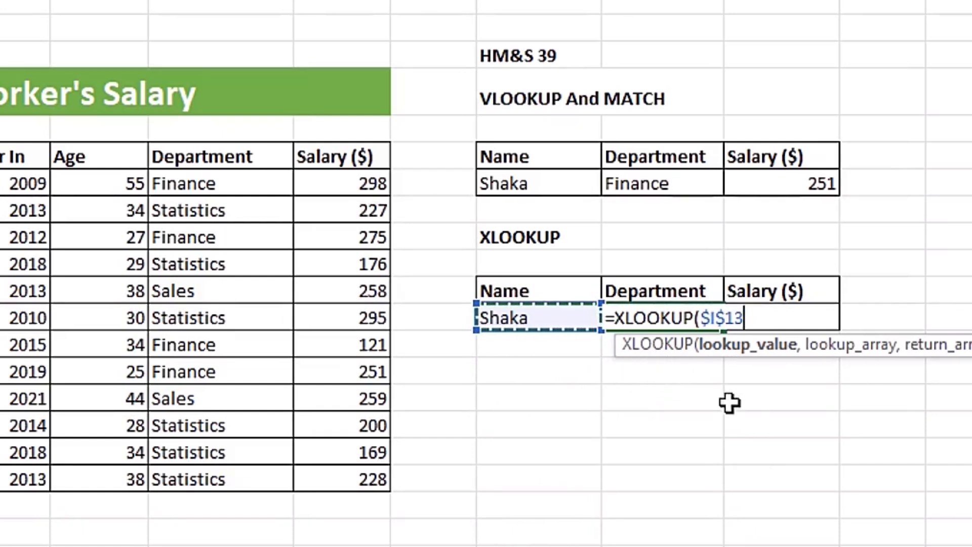
{"action": "type", "text": ","}
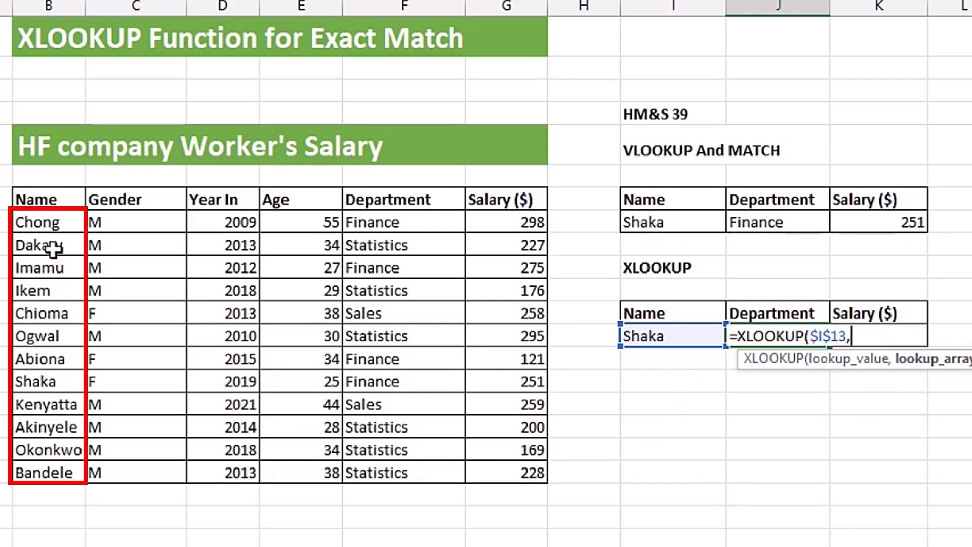
{"action": "left_click_drag", "start_coordinate": [48, 220], "coordinate": [40, 471]}
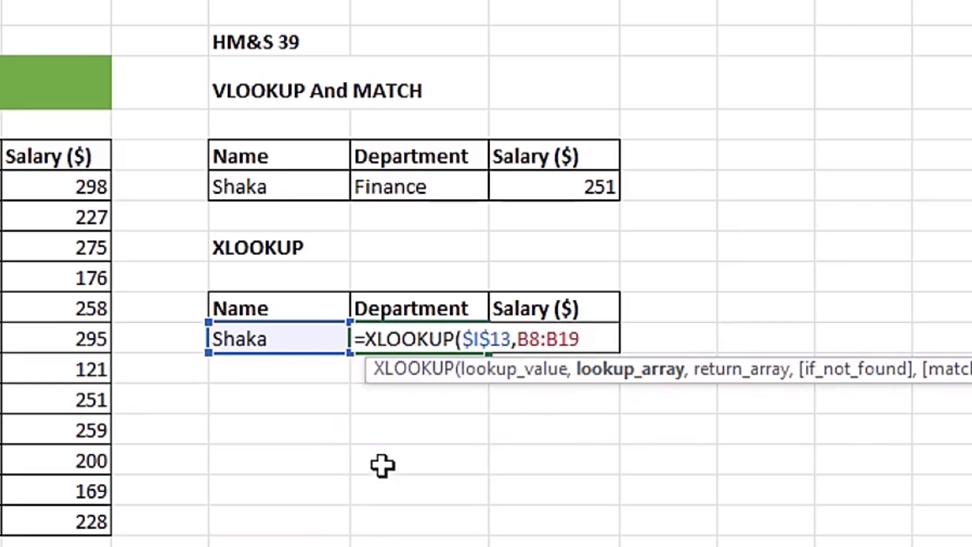
{"action": "key", "text": "F4"}
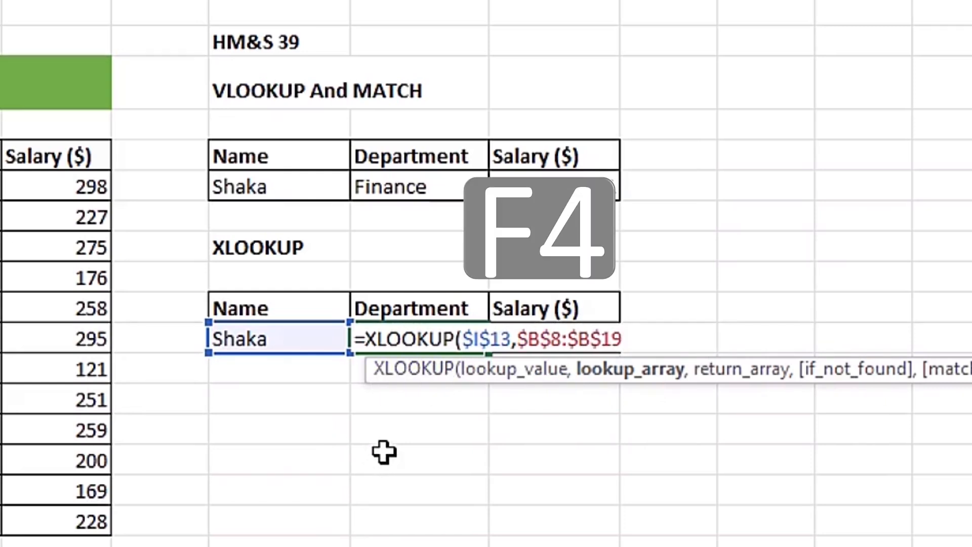
{"action": "type", "text": ","}
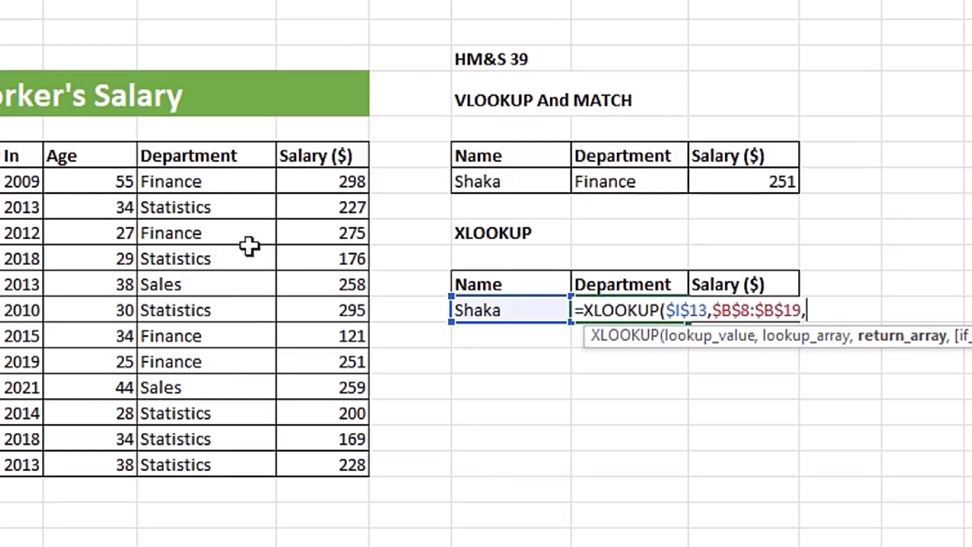
{"action": "left_click_drag", "start_coordinate": [190, 189], "coordinate": [167, 465]}
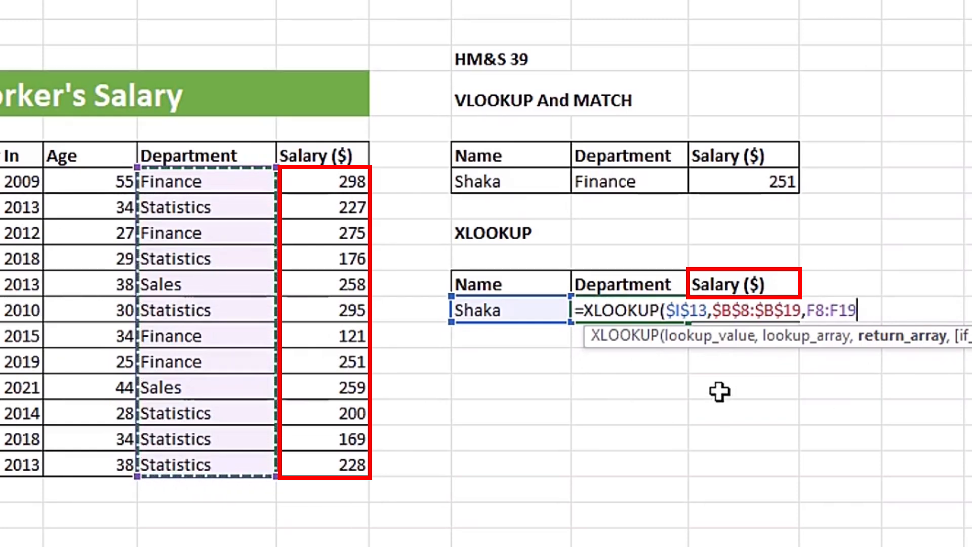
{"action": "type", "text": ")"}
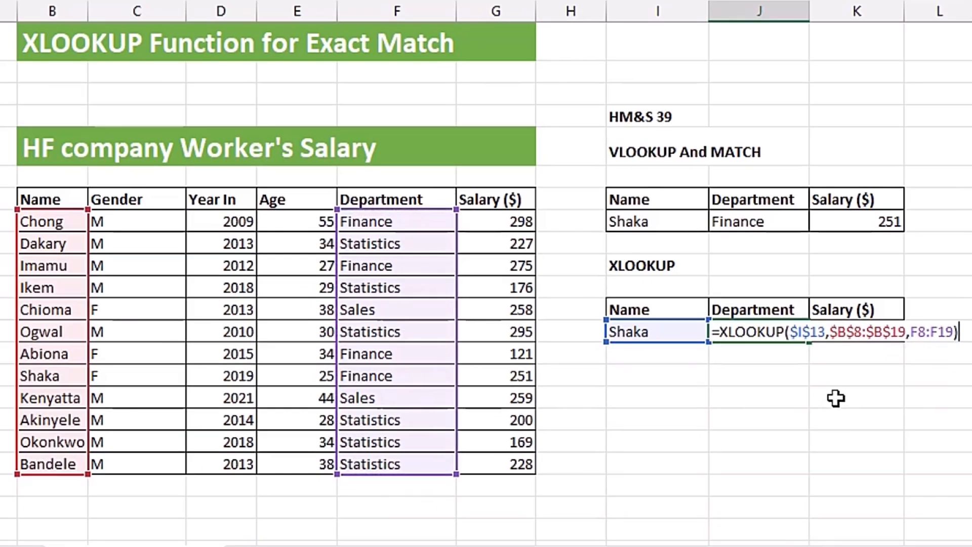
{"action": "key", "text": "ctrl+Return"}
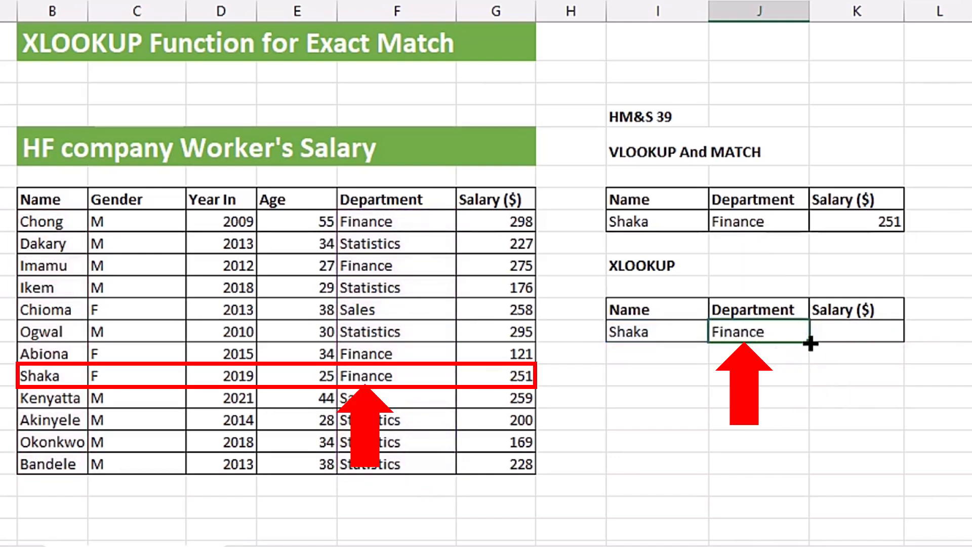
{"action": "left_click_drag", "start_coordinate": [810, 344], "coordinate": [861, 354]}
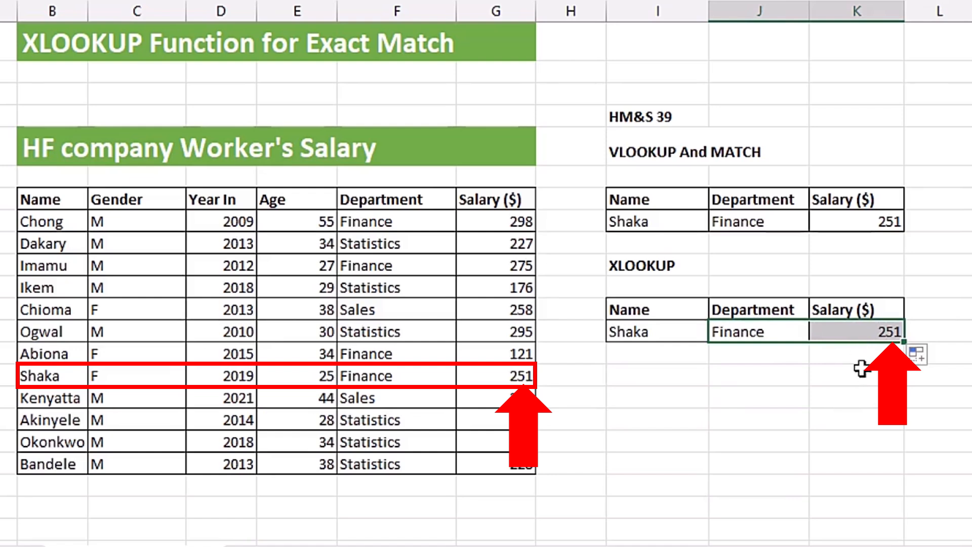
Inspect the XLOOKUP formulas in K13 and J13 and compare them with the VLOOKUP and MATCH formula in J8.
{"action": "double_click", "coordinate": [815, 332]}
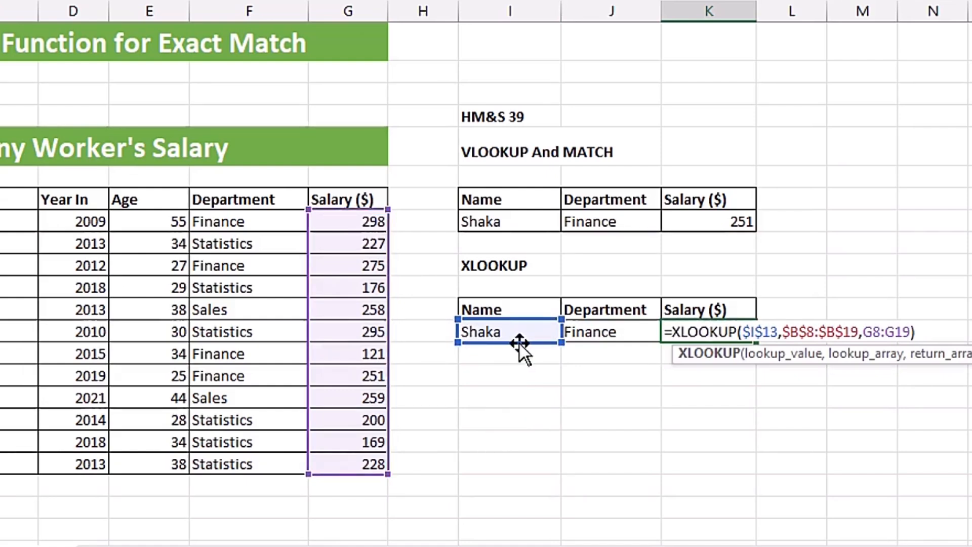
{"action": "key", "text": "Escape"}
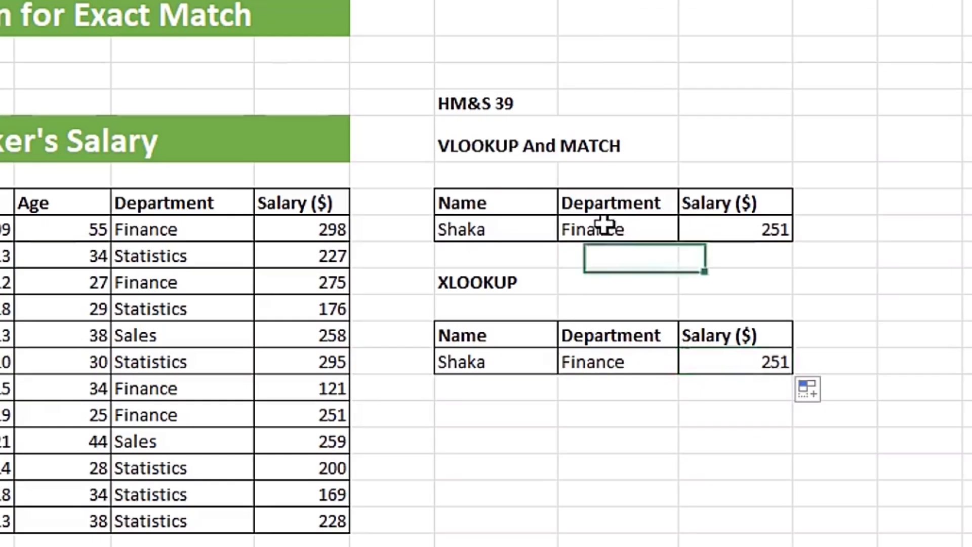
{"action": "double_click", "coordinate": [313, 248]}
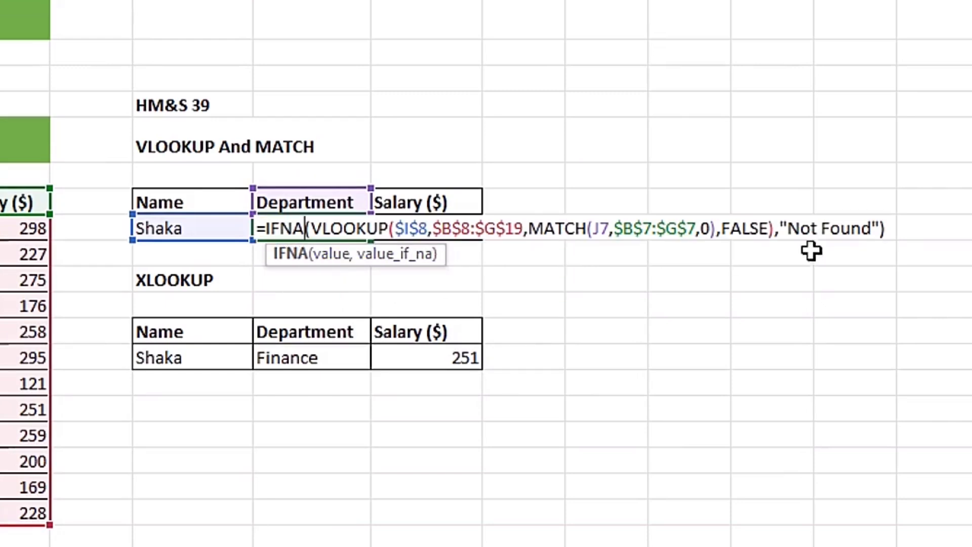
{"action": "key", "text": "Escape"}
{"action": "left_click", "coordinate": [324, 356]}
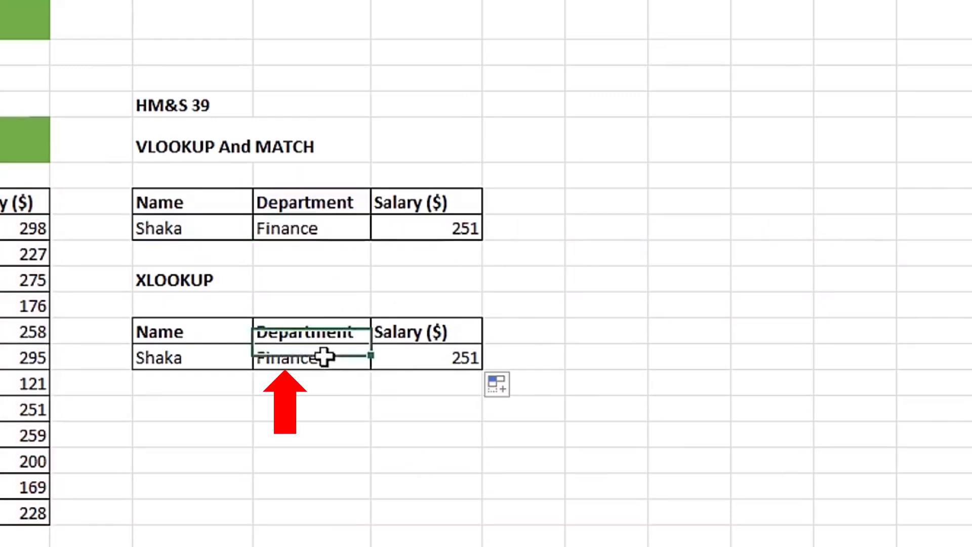
{"action": "double_click", "coordinate": [322, 358]}
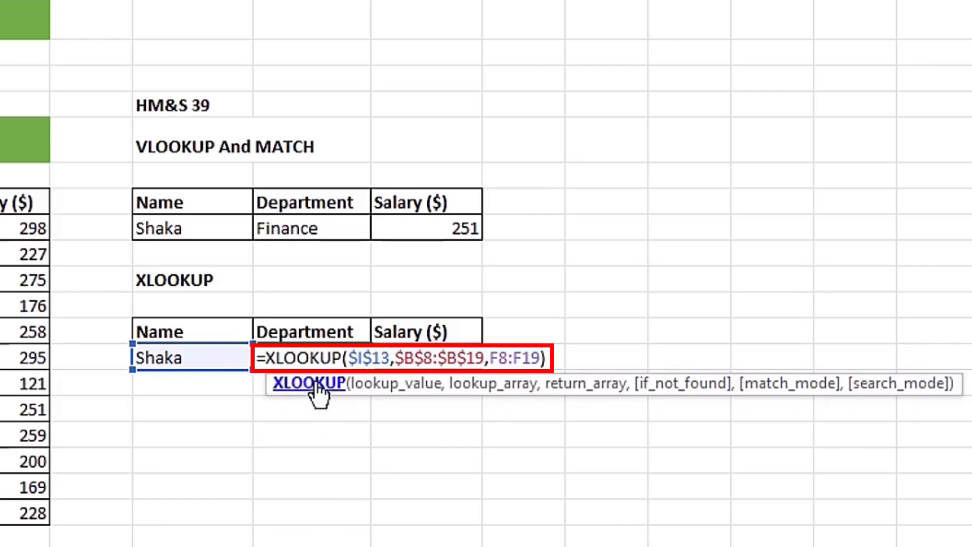
{"action": "key", "text": "Escape"}
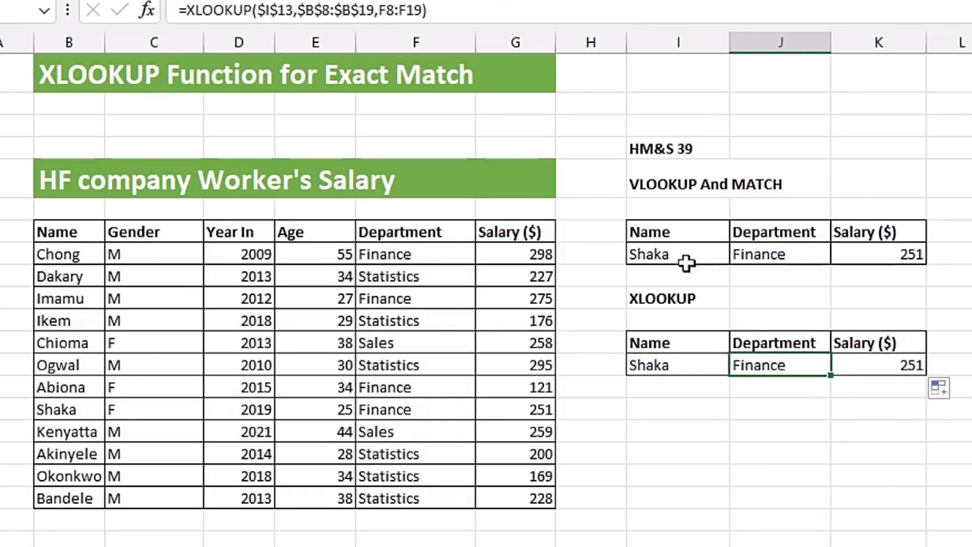
Set the Name in both lookup tables, cells I8 and I13, to the worker listed in B16.
{"action": "left_click", "coordinate": [216, 227]}
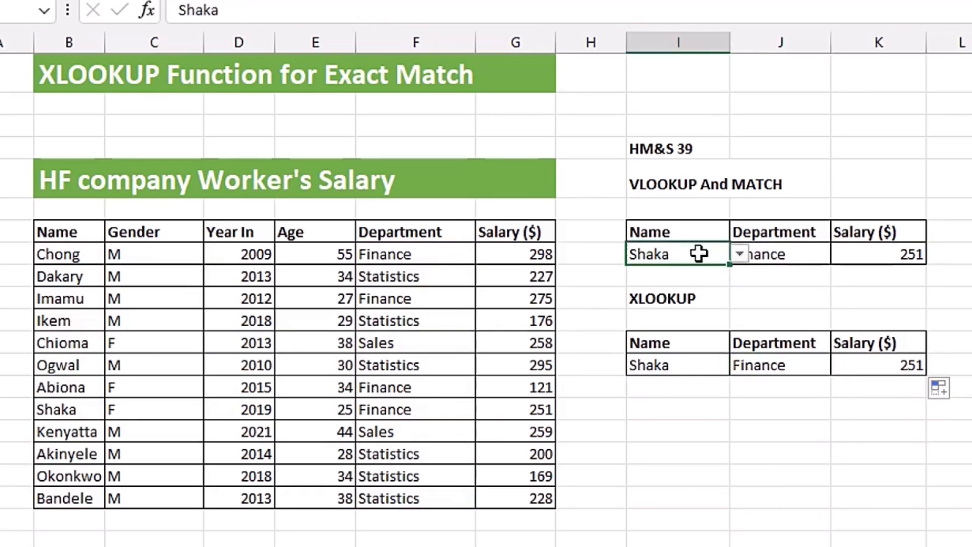
{"action": "left_click", "coordinate": [740, 256]}
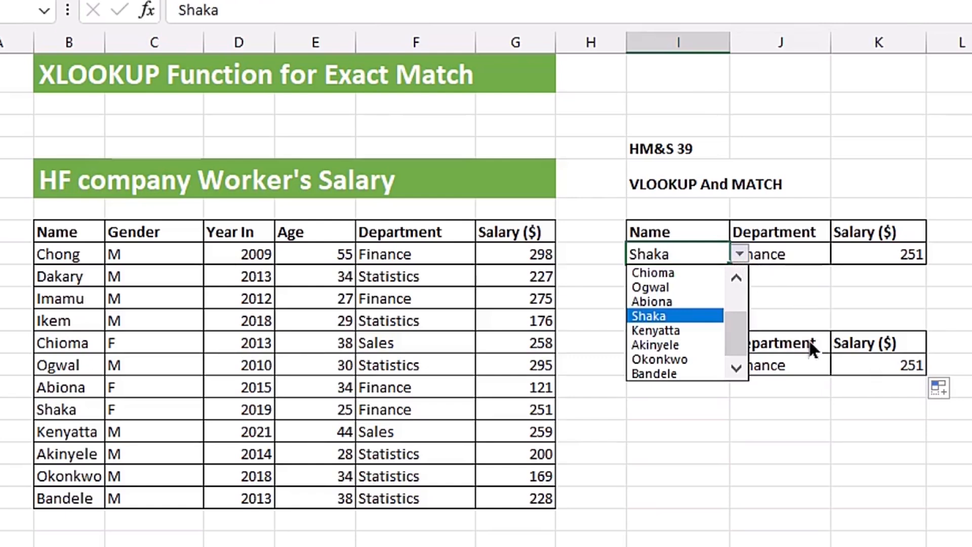
{"action": "left_click", "coordinate": [693, 330]}
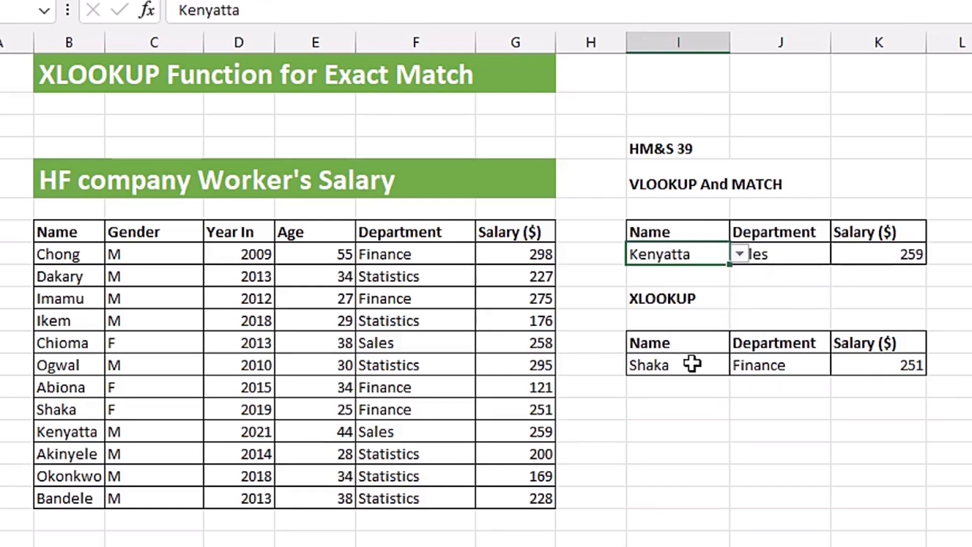
{"action": "left_click", "coordinate": [708, 365]}
{"action": "left_click", "coordinate": [740, 364]}
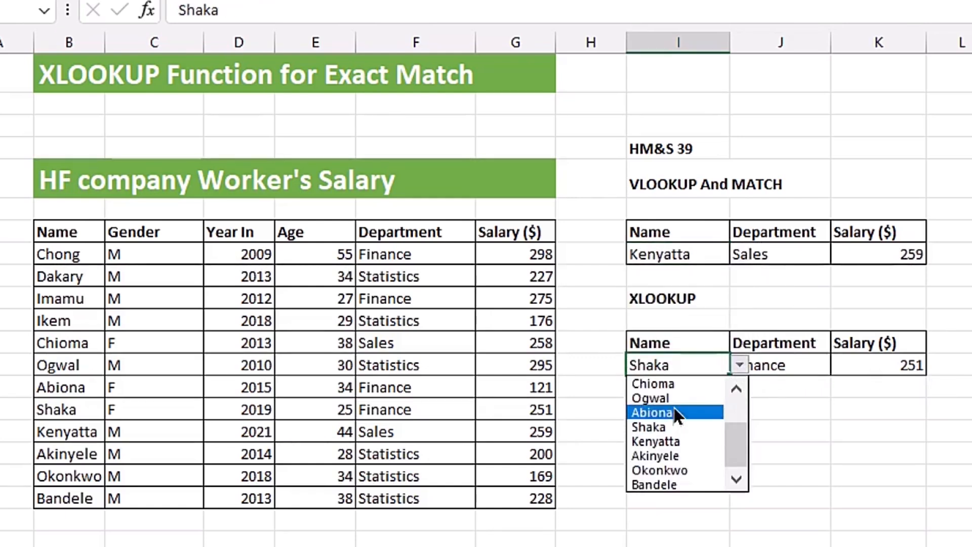
{"action": "left_click", "coordinate": [676, 439]}
{"action": "left_click", "coordinate": [885, 439]}
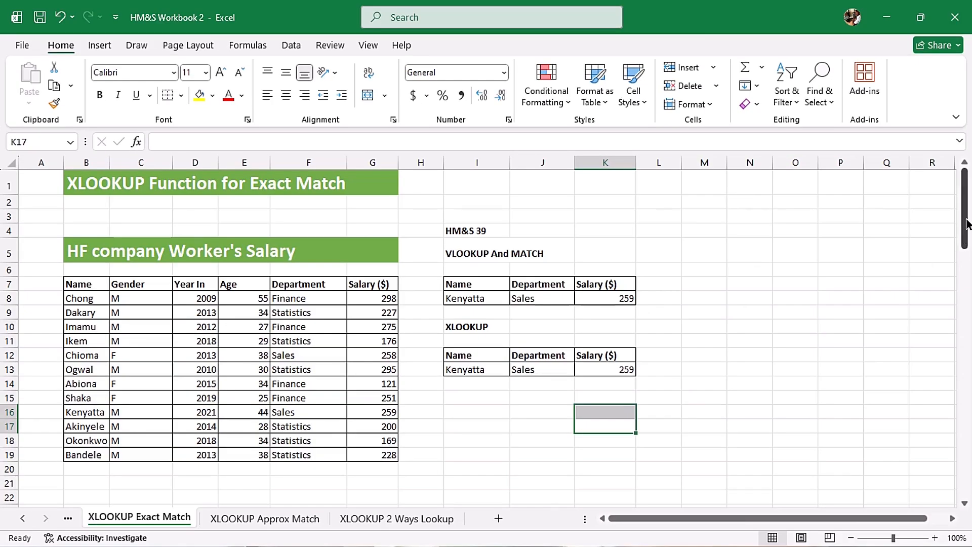
For Student's Exam Positions, enter an XLOOKUP in F36 matching E36 in B36:B45, returning C36:C45, with "Not On Top 10" if not found.
{"action": "left_click_drag", "start_coordinate": [964, 247], "coordinate": [962, 329]}
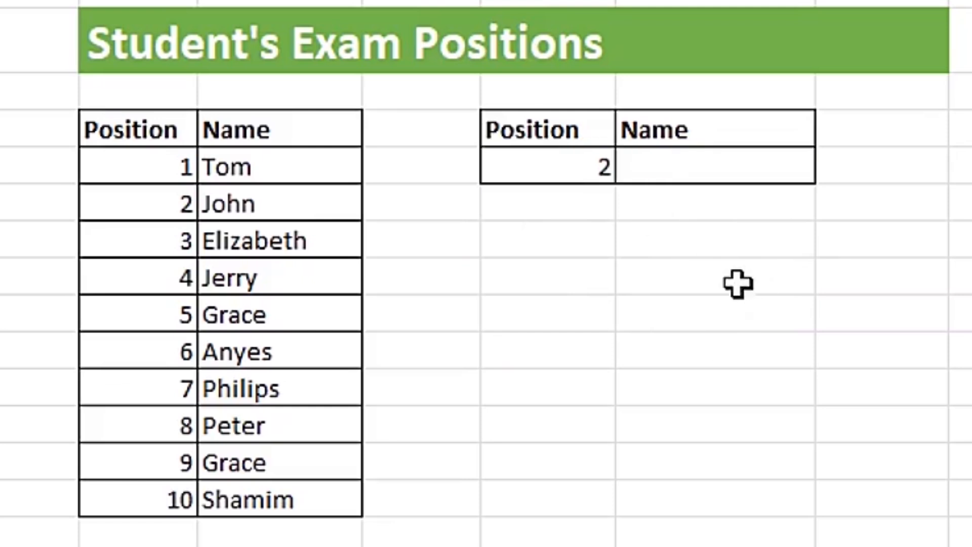
{"action": "left_click", "coordinate": [684, 165]}
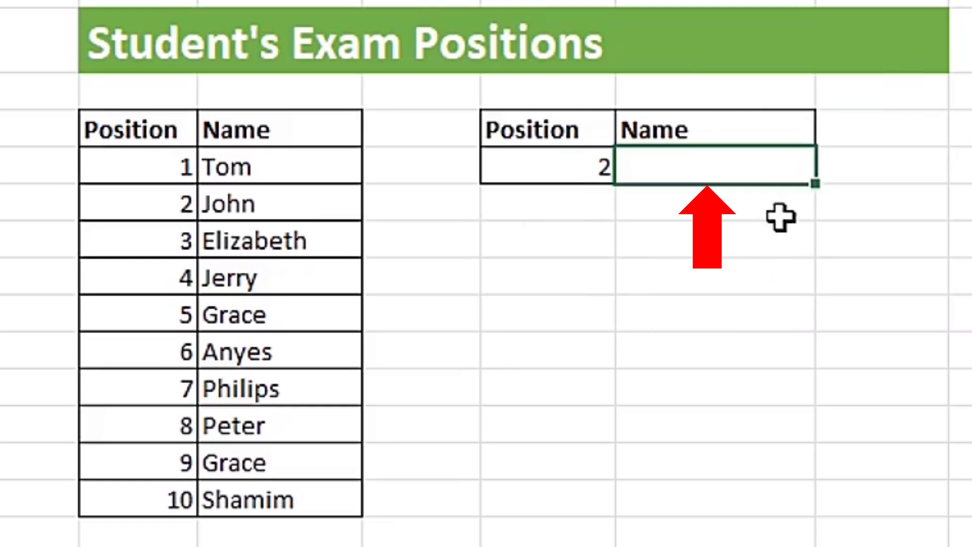
{"action": "type", "text": "=xl"}
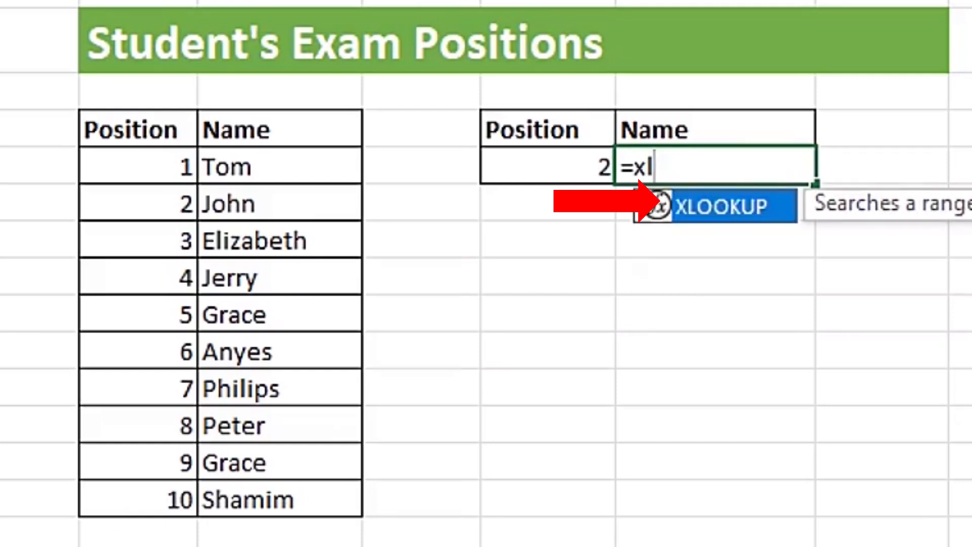
{"action": "key", "text": "Tab"}
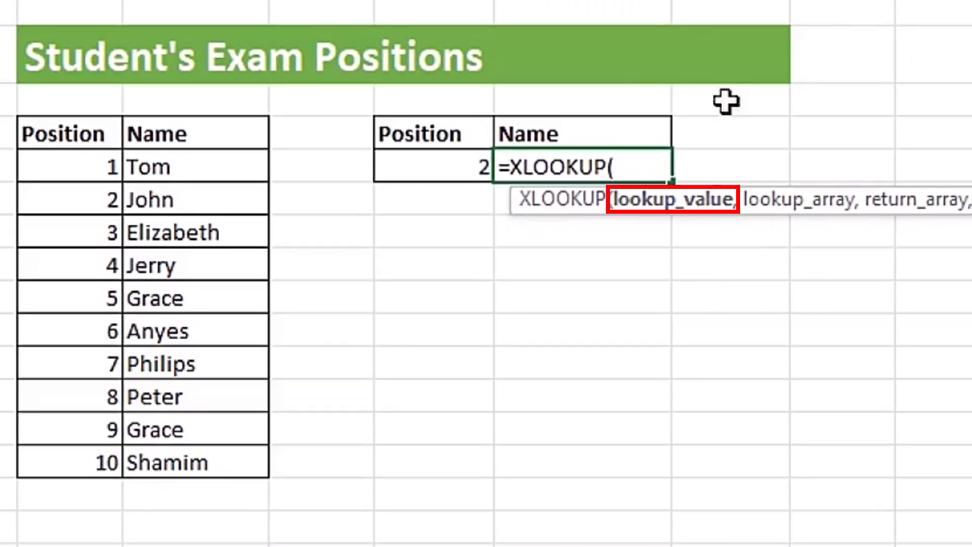
{"action": "left_click", "coordinate": [418, 167]}
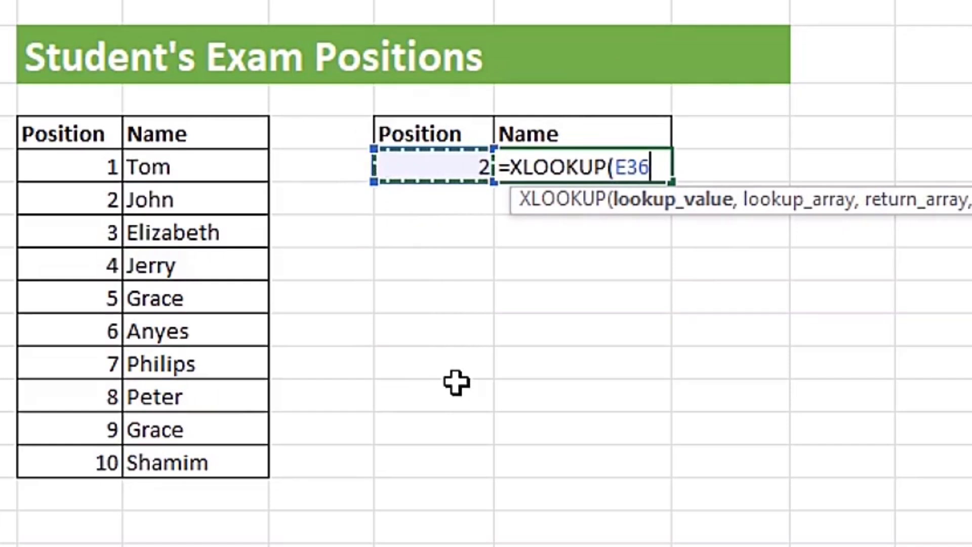
{"action": "type", "text": ","}
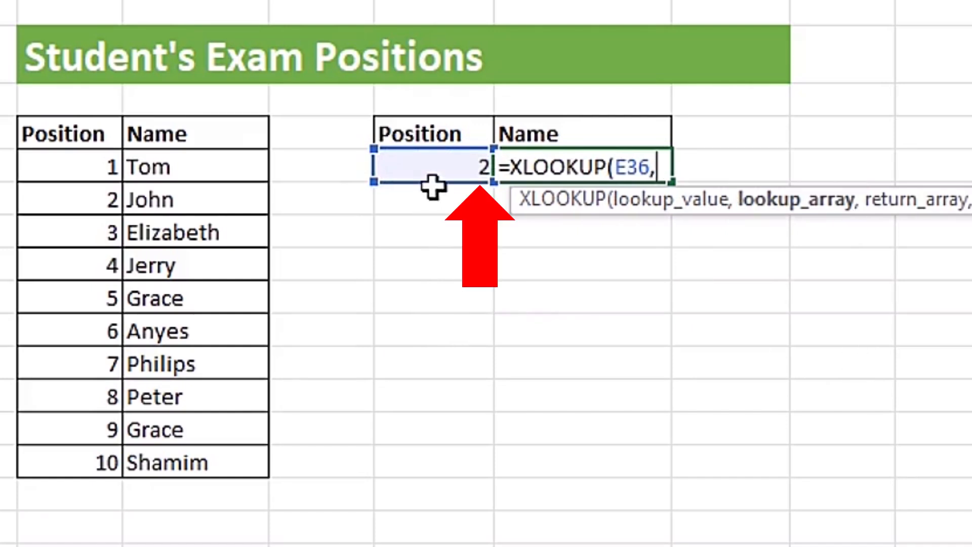
{"action": "left_click_drag", "start_coordinate": [81, 162], "coordinate": [93, 451]}
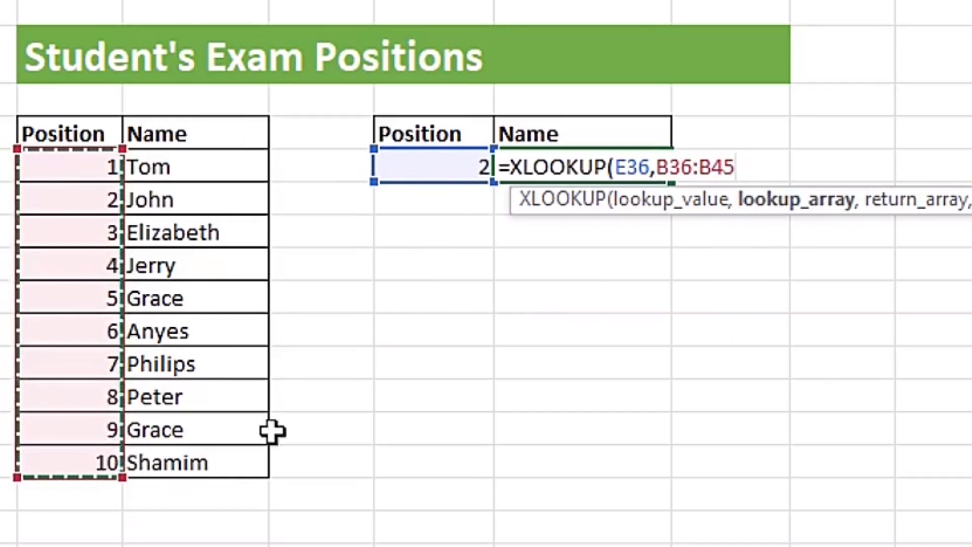
{"action": "type", "text": ","}
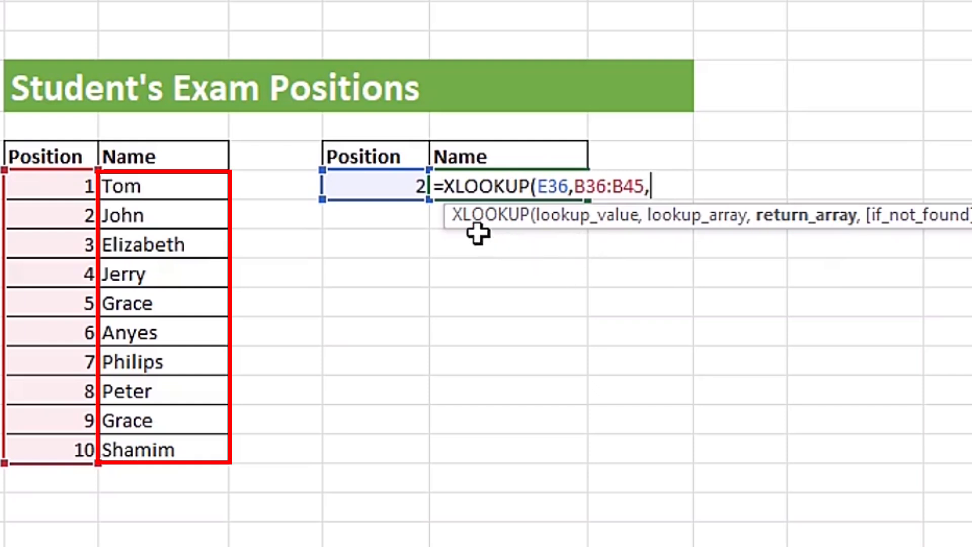
{"action": "mouse_move", "coordinate": [151, 184]}
{"action": "left_mouse_down"}
{"action": "mouse_move", "coordinate": [191, 338]}
{"action": "mouse_move", "coordinate": [152, 445]}
{"action": "left_mouse_up"}
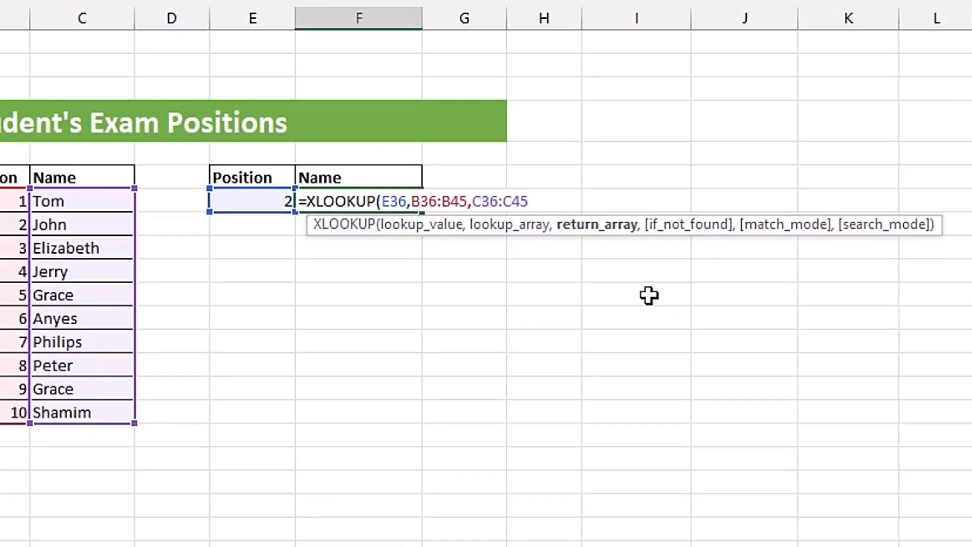
{"action": "type", "text": ","}
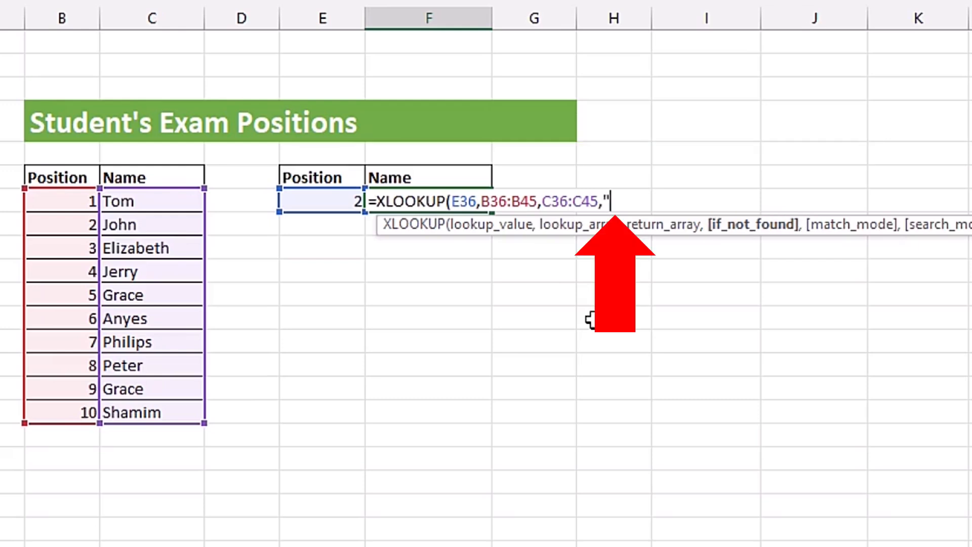
{"action": "type", "text": "Not On Top 10"}
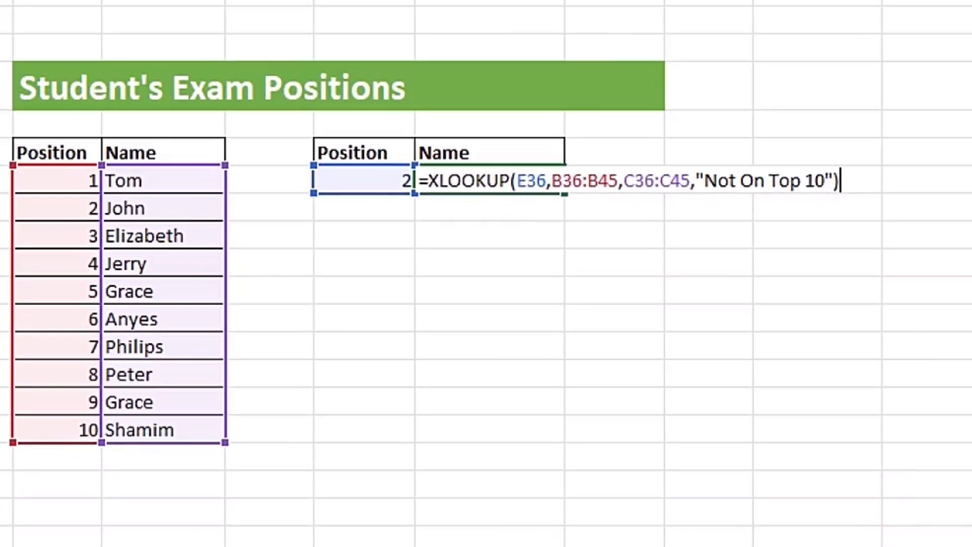
{"action": "key", "text": "Return"}
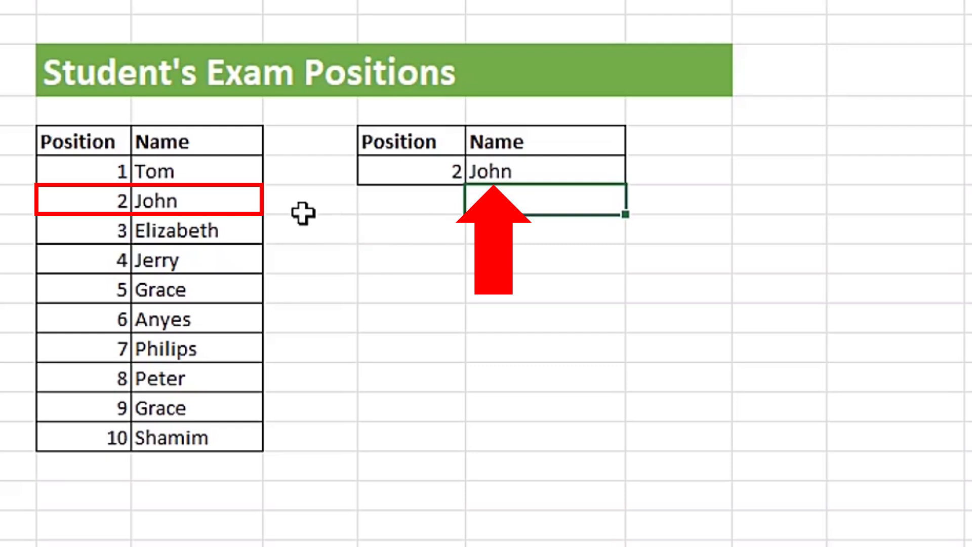
Set the lookup Position in E36 of the student's exam lookup table to 6.
{"action": "left_click", "coordinate": [413, 172]}
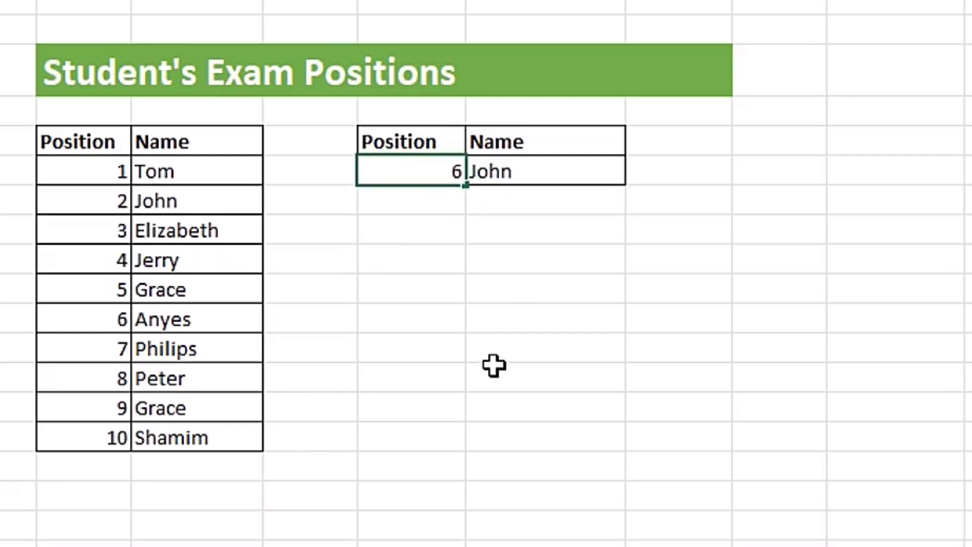
{"action": "key", "text": "Return"}
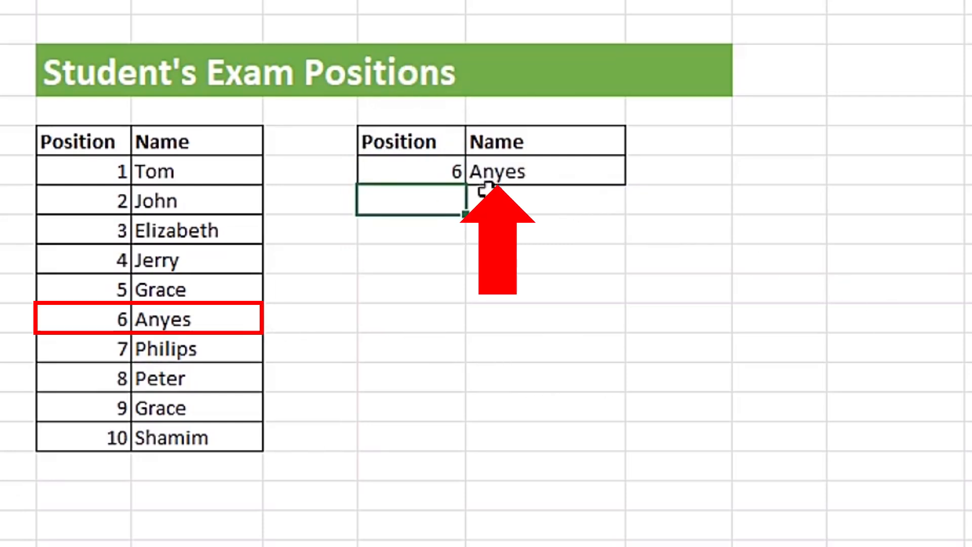
Try lookup Positions 3 and 11 in turn in E36 of the student's exam lookup table.
{"action": "left_click", "coordinate": [428, 170]}
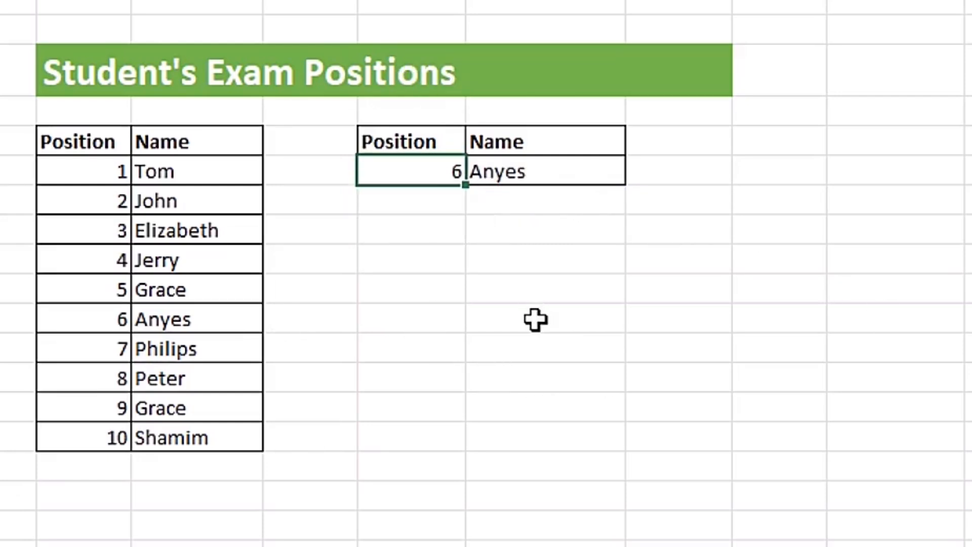
{"action": "type", "text": "3"}
{"action": "key", "text": "Return"}
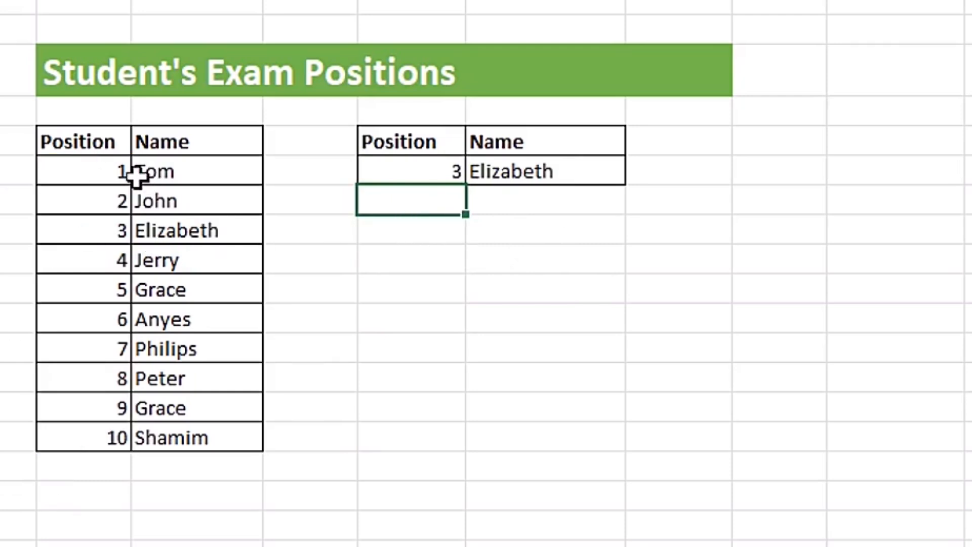
{"action": "left_click", "coordinate": [405, 174]}
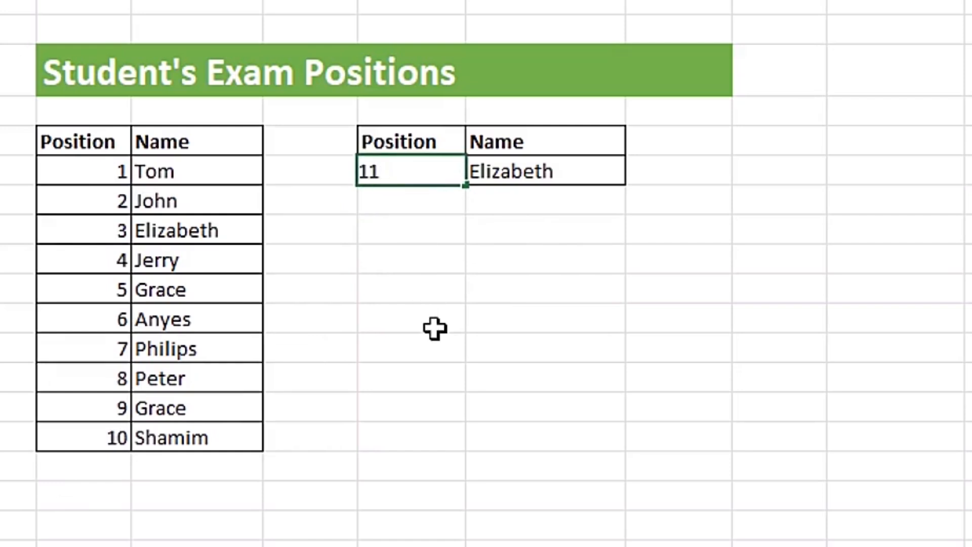
{"action": "key", "text": "Return"}
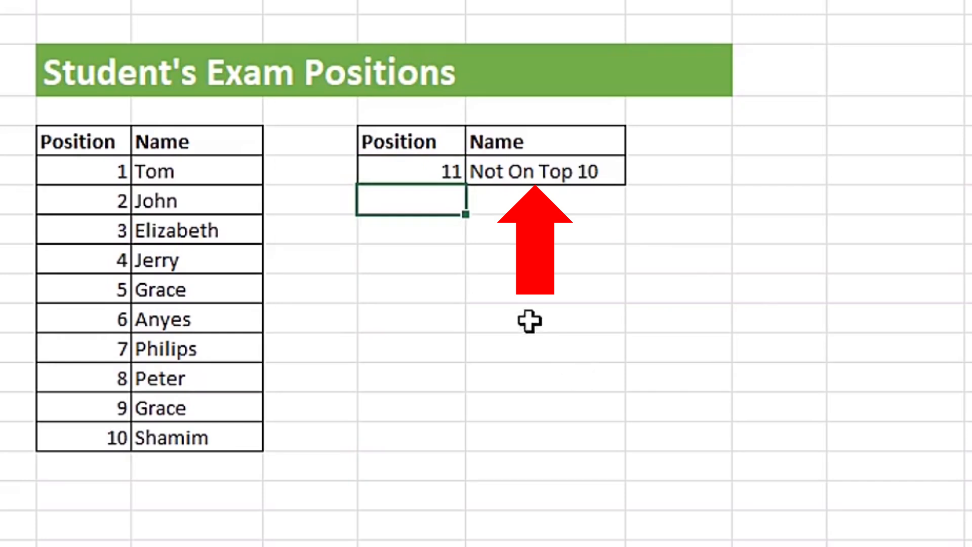
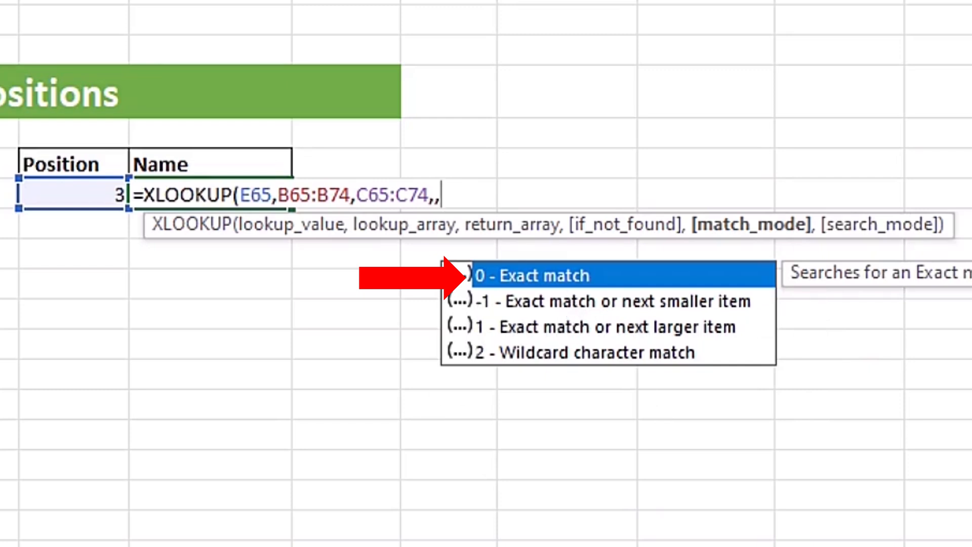
Complete the XLOOKUP formula in F65 with match mode 0 for exact match and search mode -1 for last-to-first.
{"action": "key", "text": "Tab"}
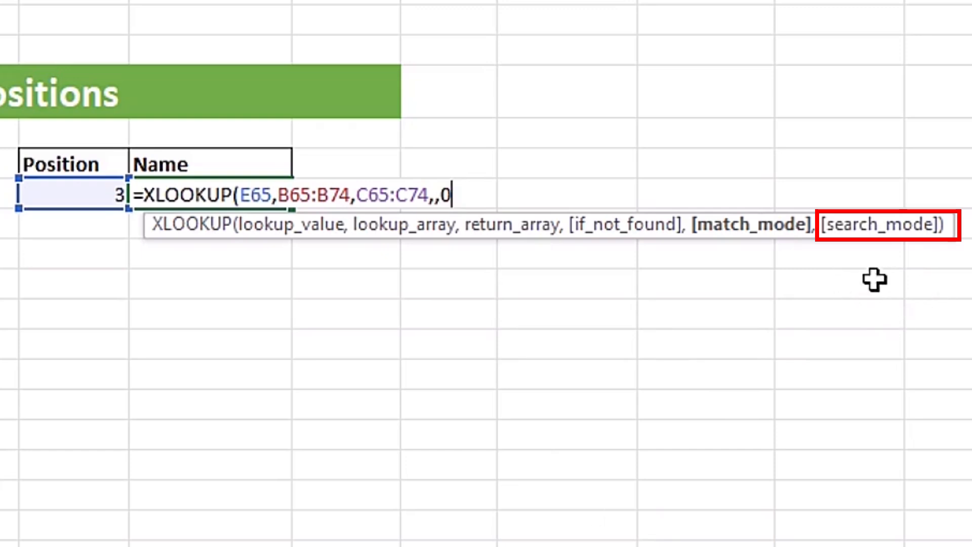
{"action": "type", "text": ","}
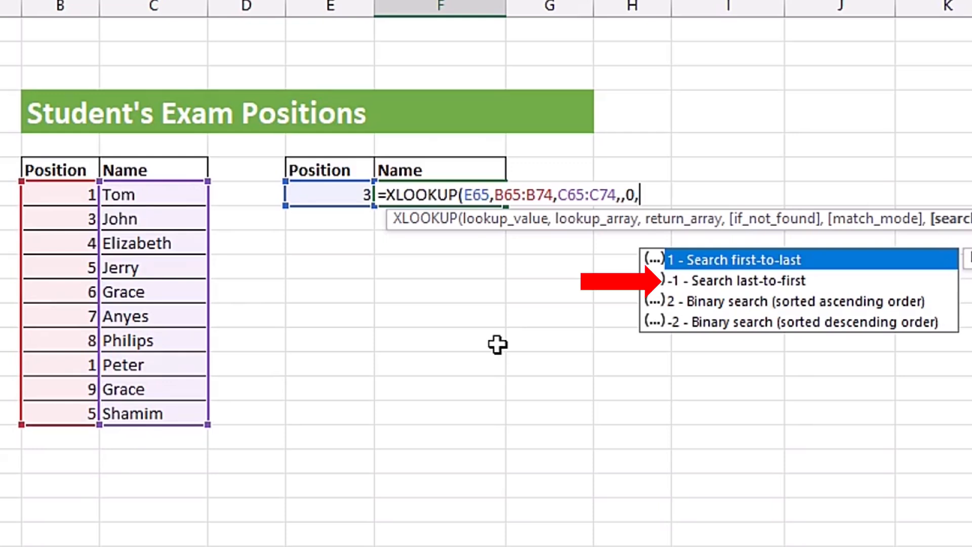
{"action": "key", "text": "Down"}
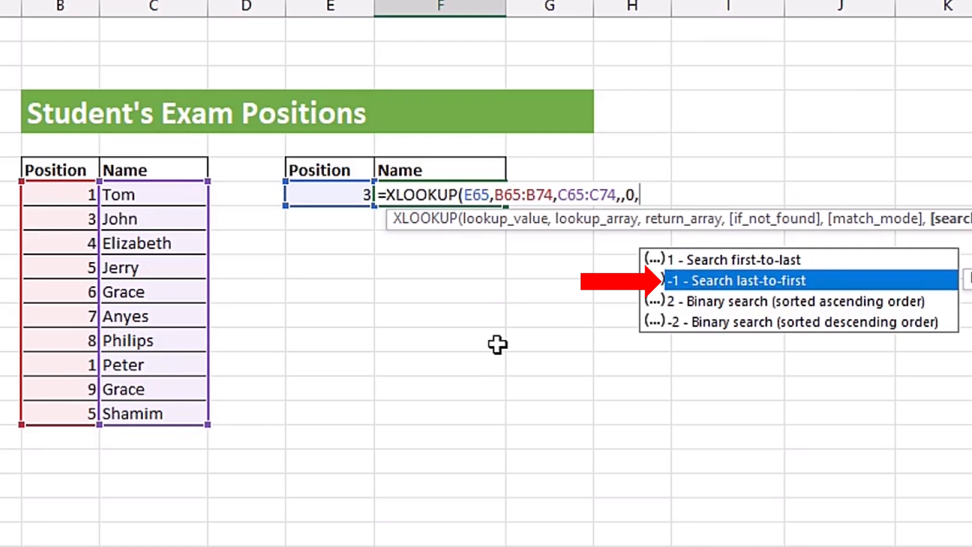
{"action": "key", "text": "Tab"}
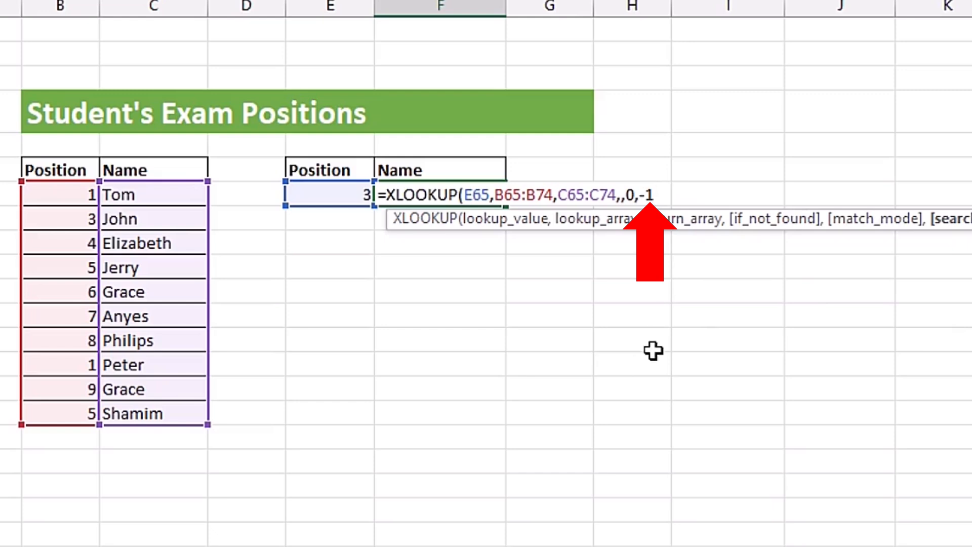
{"action": "type", "text": ")"}
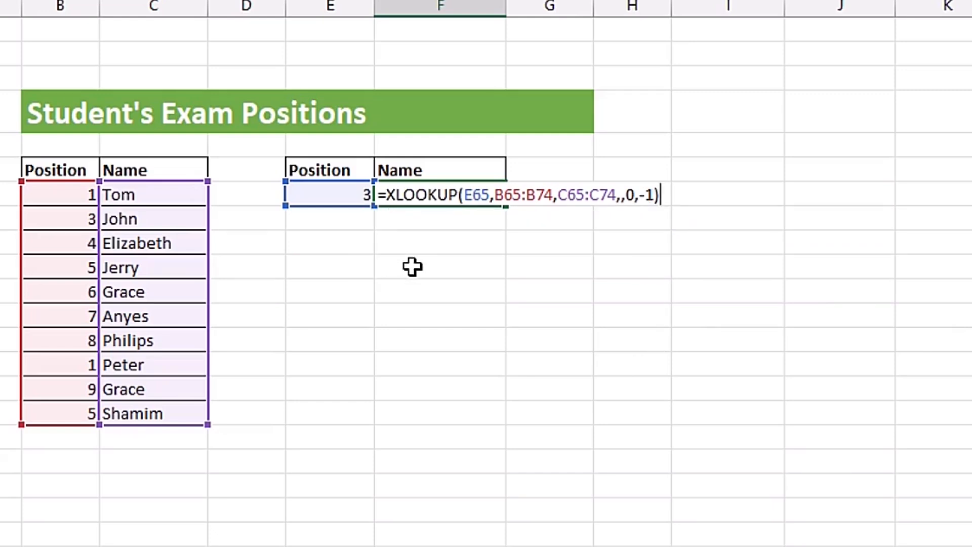
{"action": "key", "text": "Return"}
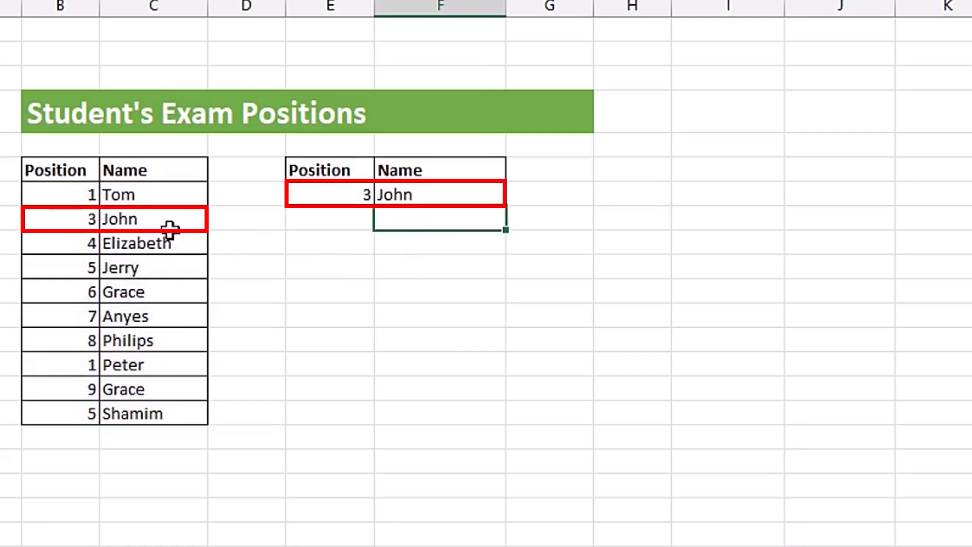
Try the duplicated Positions 1 and 5 in turn in lookup cell E65.
{"action": "left_click", "coordinate": [329, 195]}
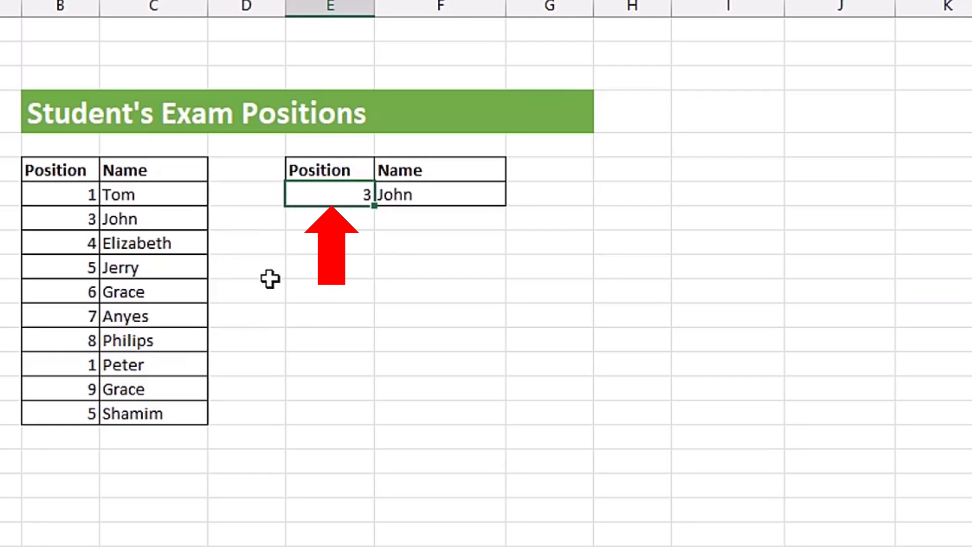
{"action": "type", "text": "1"}
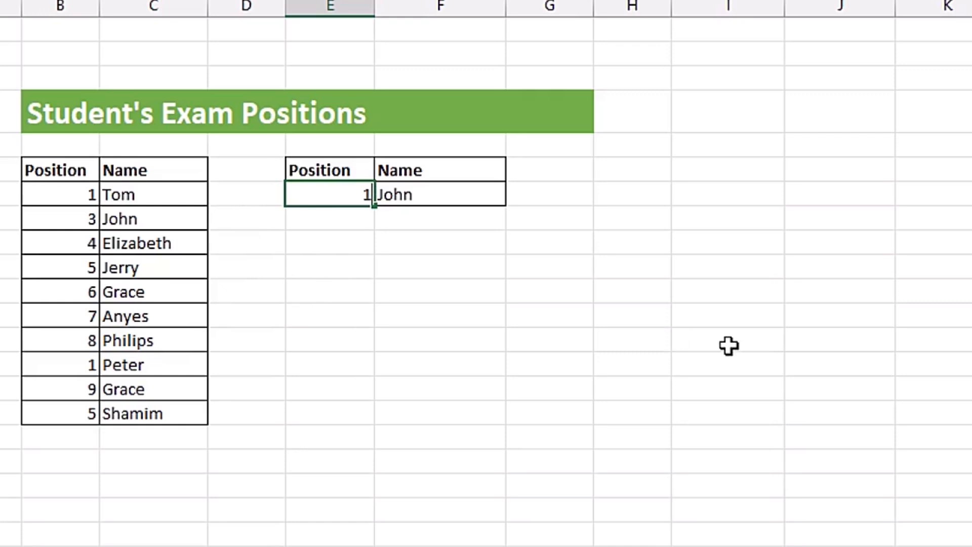
{"action": "key", "text": "Return"}
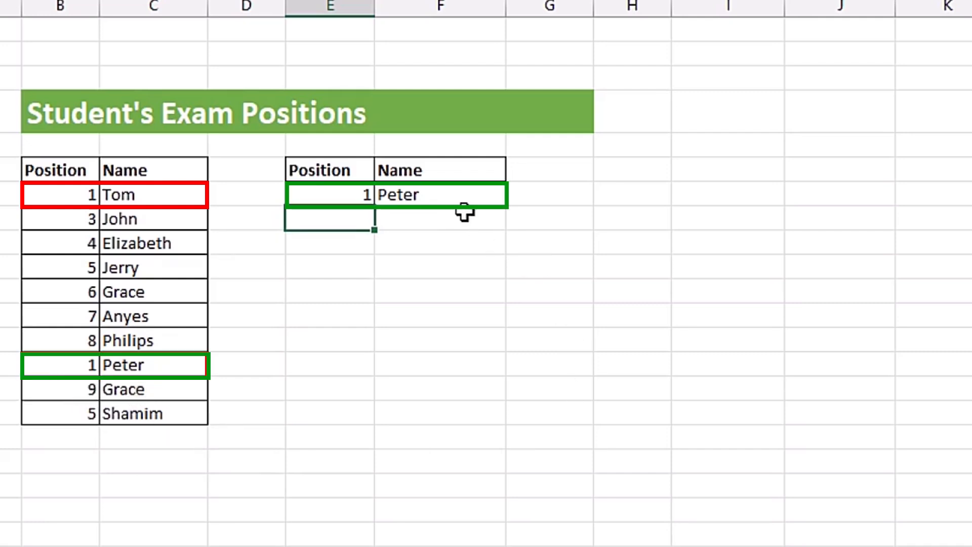
{"action": "key", "text": "Up"}
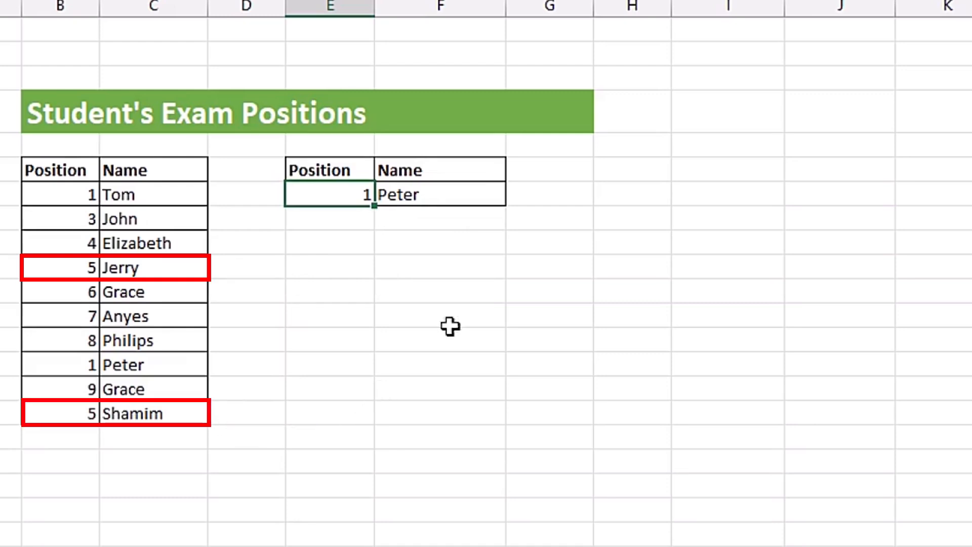
{"action": "type", "text": "5"}
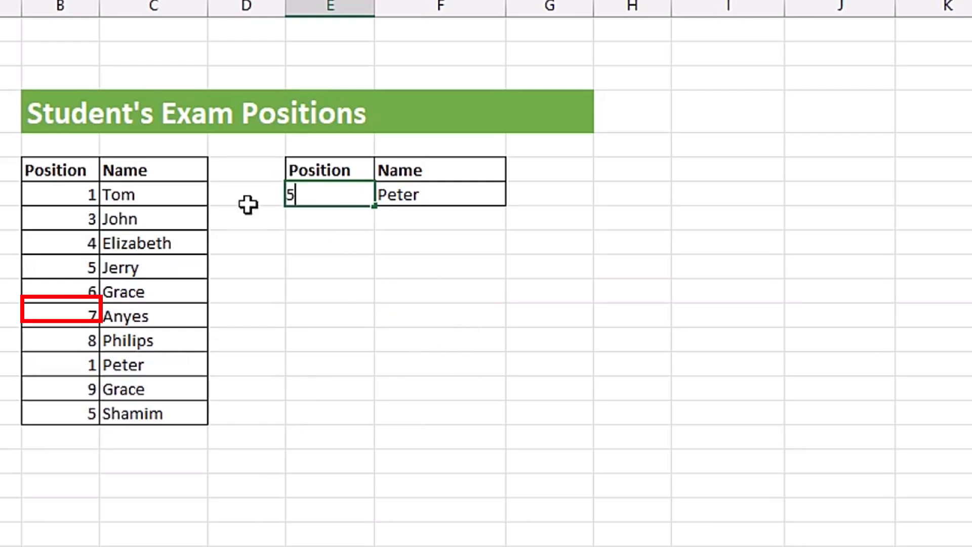
{"action": "key", "text": "Return"}
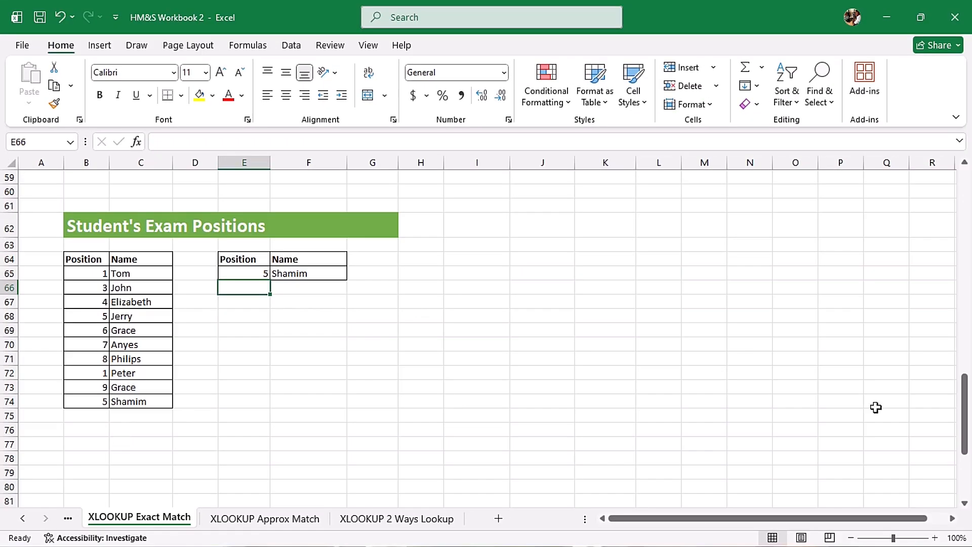
For the horizontal Student's Exam Positions table, enter an XLOOKUP in D93 matching D92 in C87:L87 and returning C88:L88.
{"action": "left_click_drag", "start_coordinate": [967, 403], "coordinate": [969, 450]}
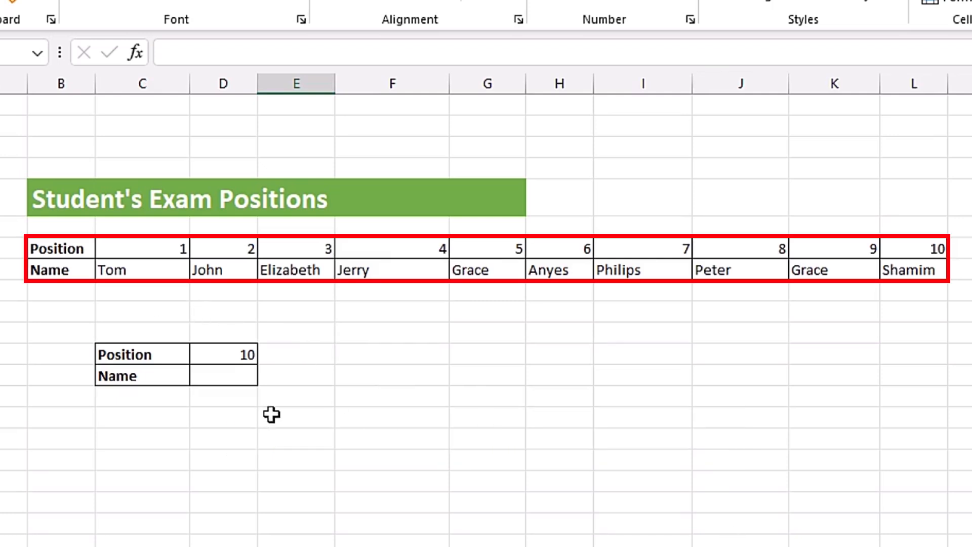
{"action": "left_click", "coordinate": [219, 374]}
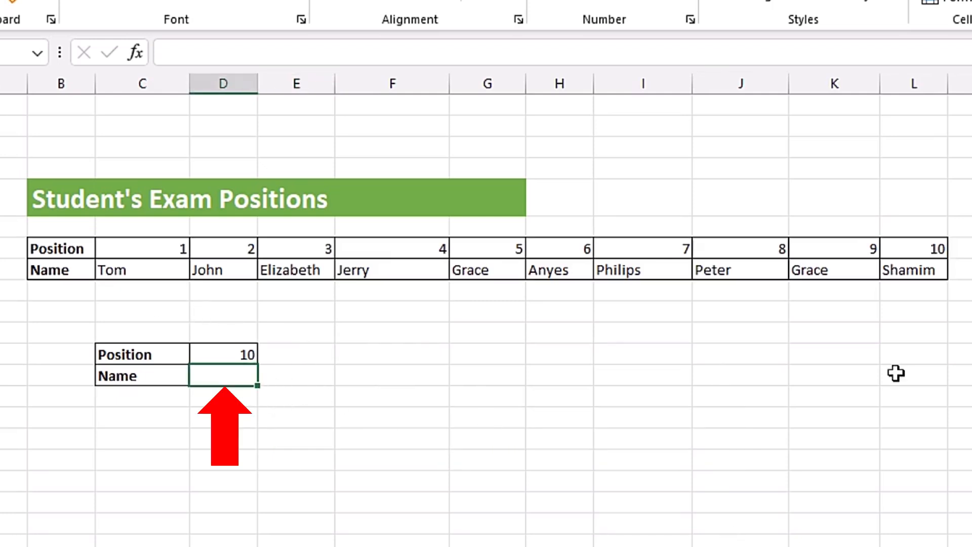
{"action": "type", "text": "="}
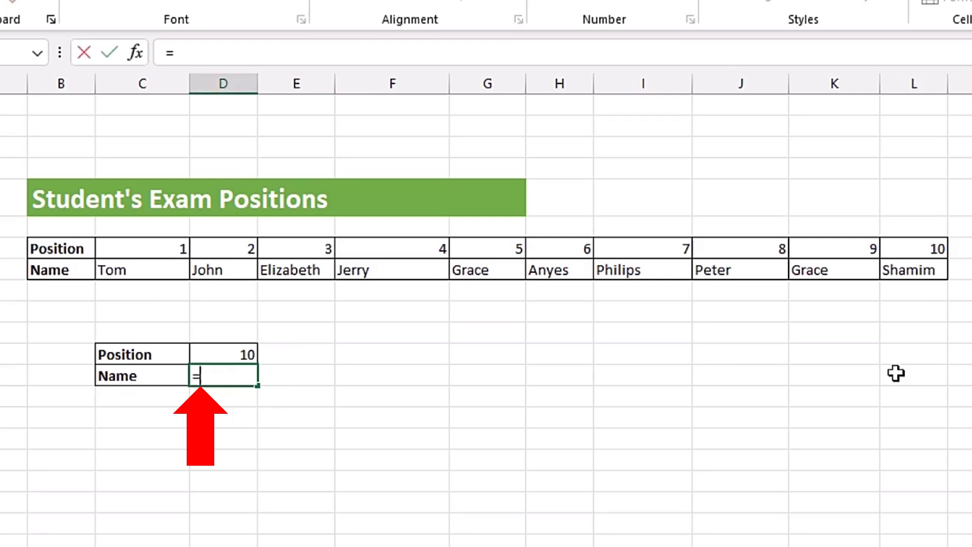
{"action": "type", "text": "xl"}
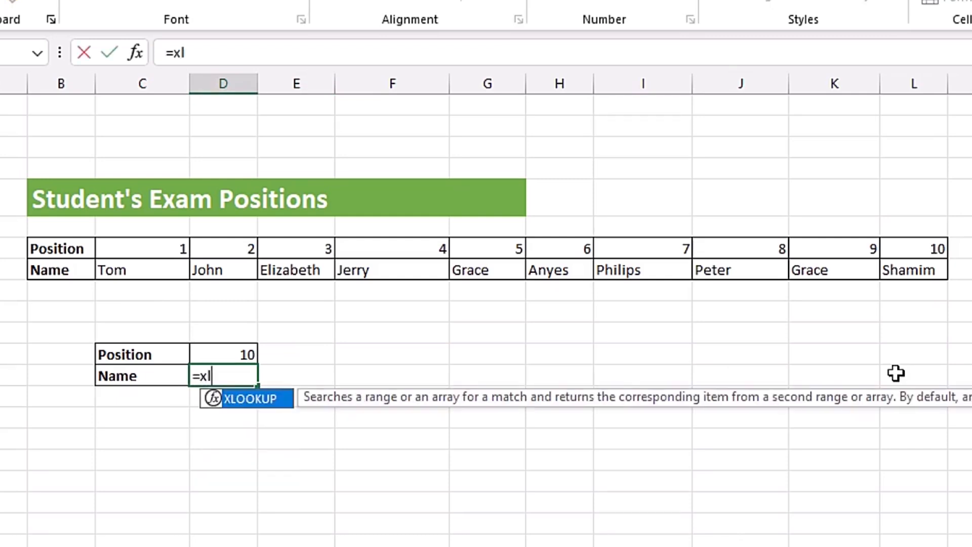
{"action": "key", "text": "Tab"}
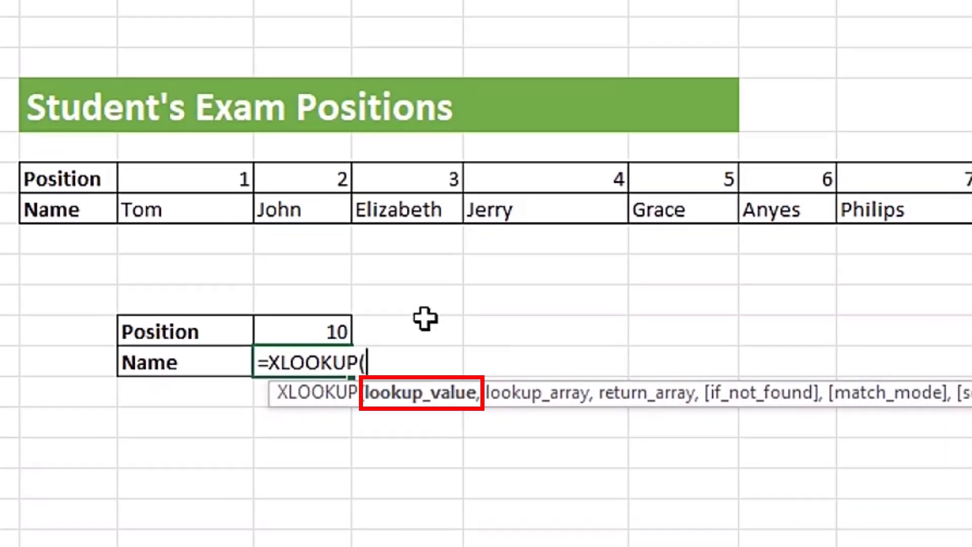
{"action": "left_click", "coordinate": [303, 330]}
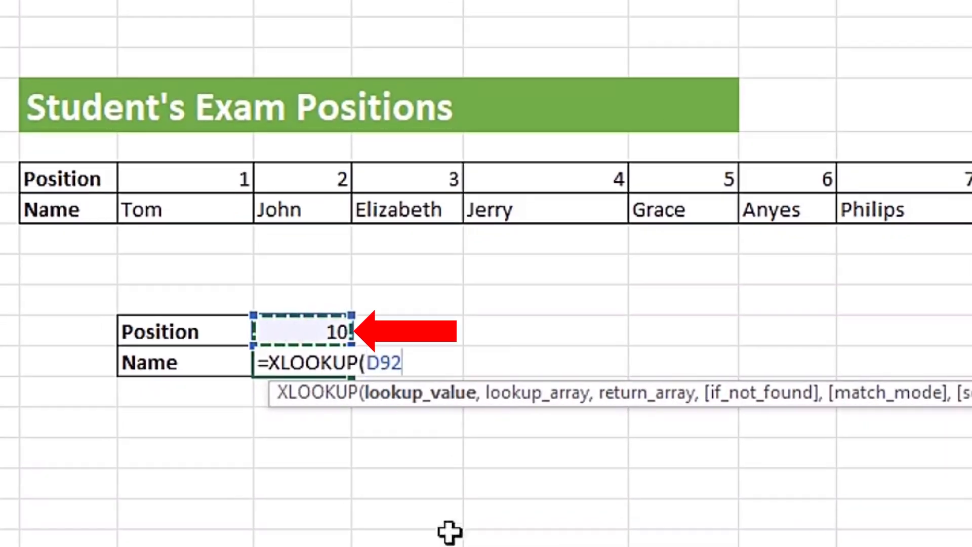
{"action": "type", "text": ","}
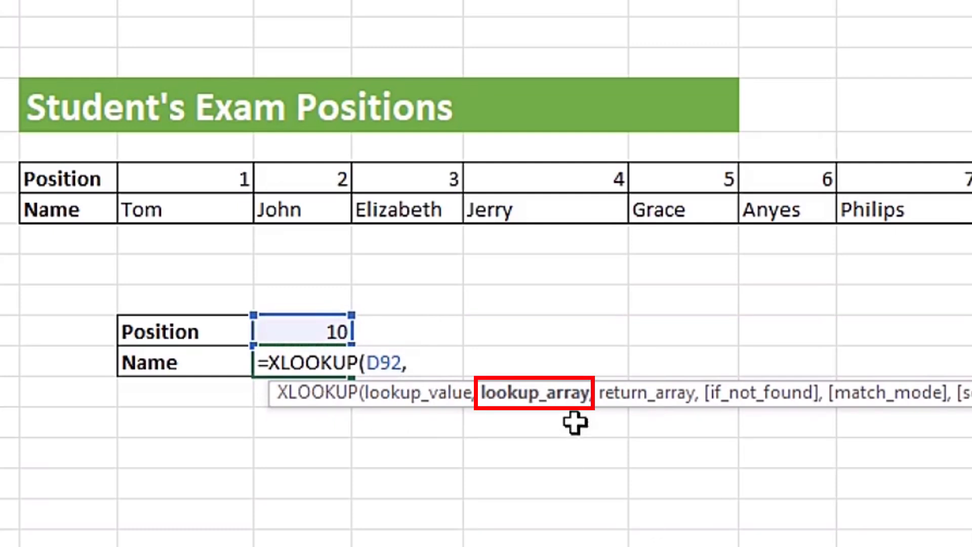
{"action": "left_click_drag", "start_coordinate": [191, 180], "coordinate": [901, 183]}
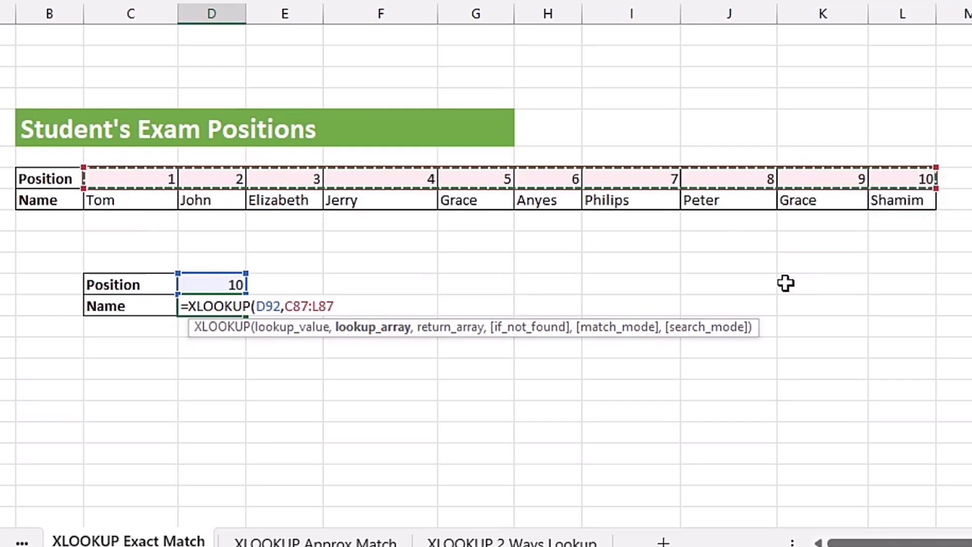
{"action": "type", "text": ","}
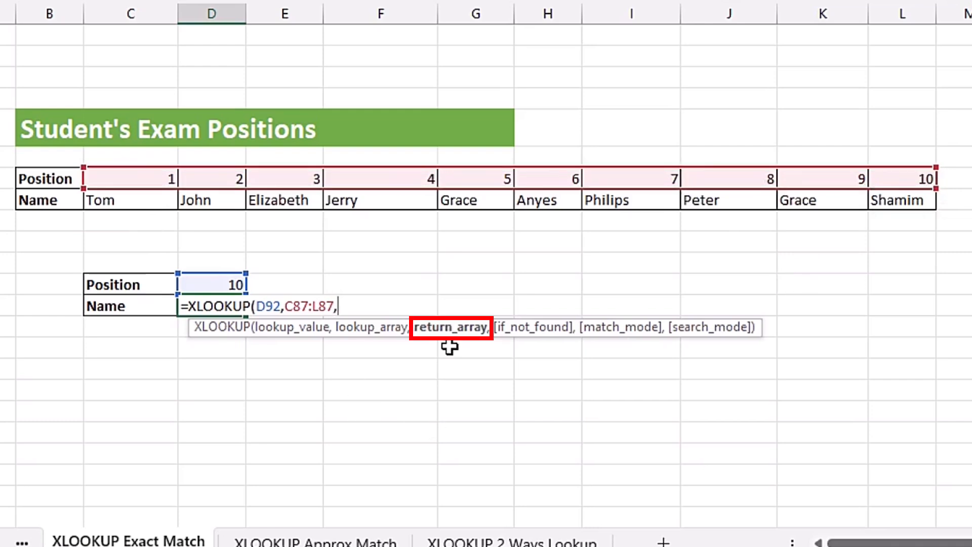
{"action": "left_click_drag", "start_coordinate": [135, 199], "coordinate": [911, 198]}
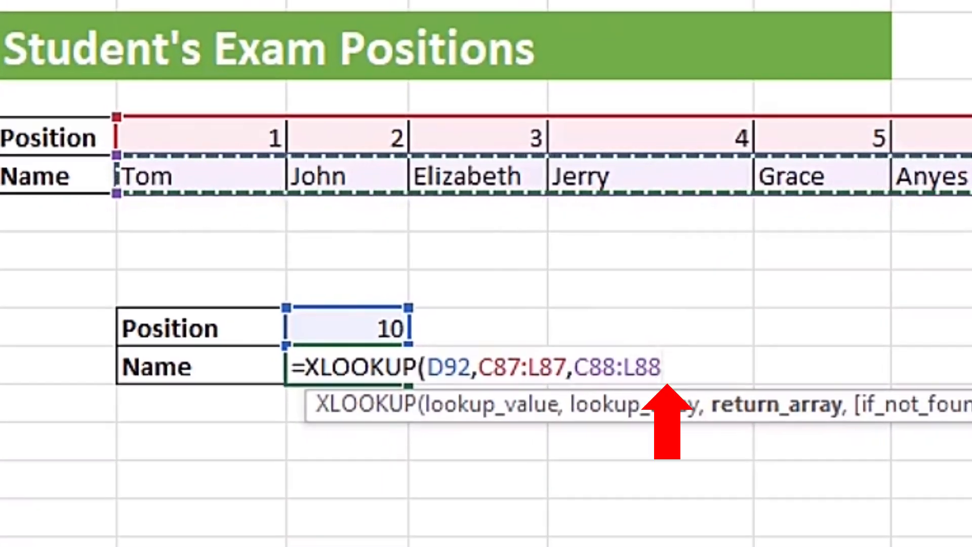
{"action": "type", "text": ")"}
{"action": "key", "text": "Return"}
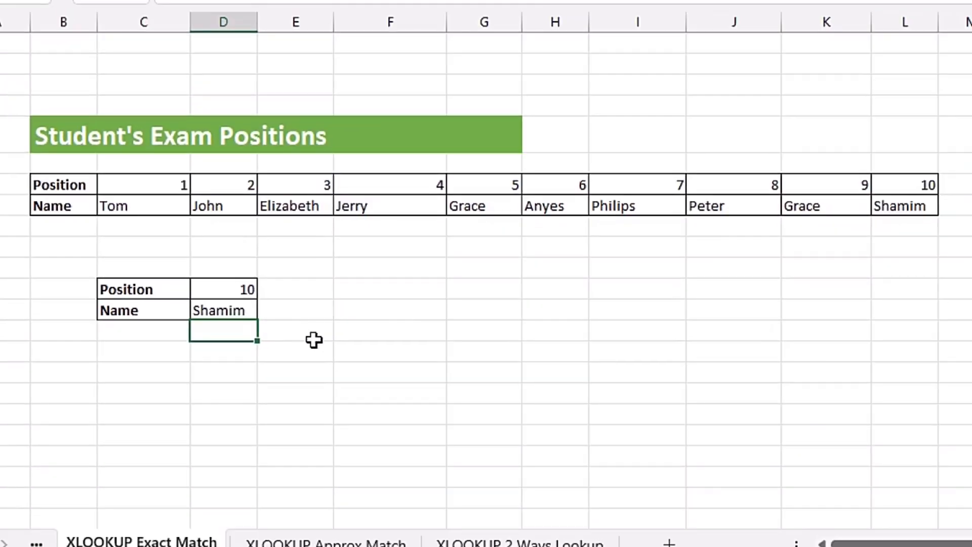
Set the lookup Position in D92 below the horizontal exam table to 4.
{"action": "left_click", "coordinate": [229, 290]}
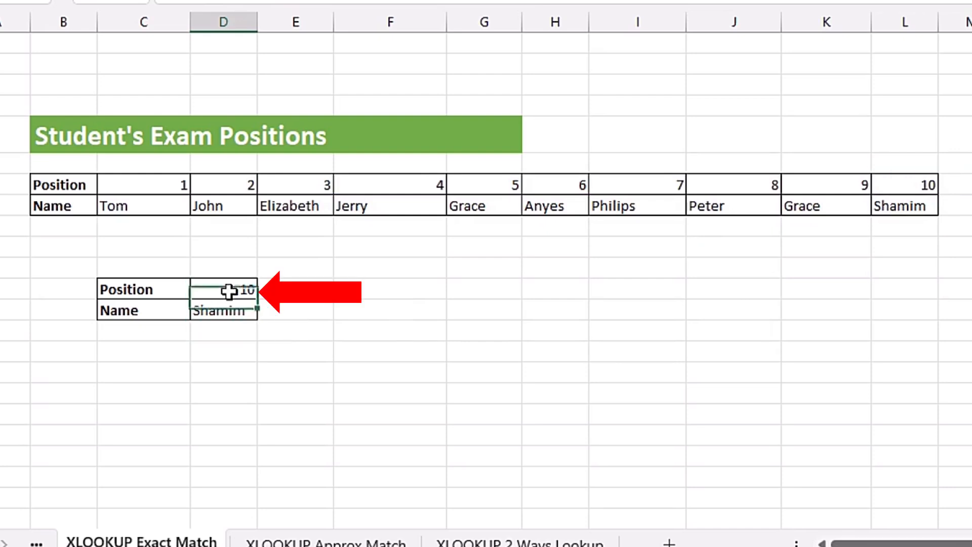
{"action": "type", "text": "4"}
{"action": "key", "text": "Return"}
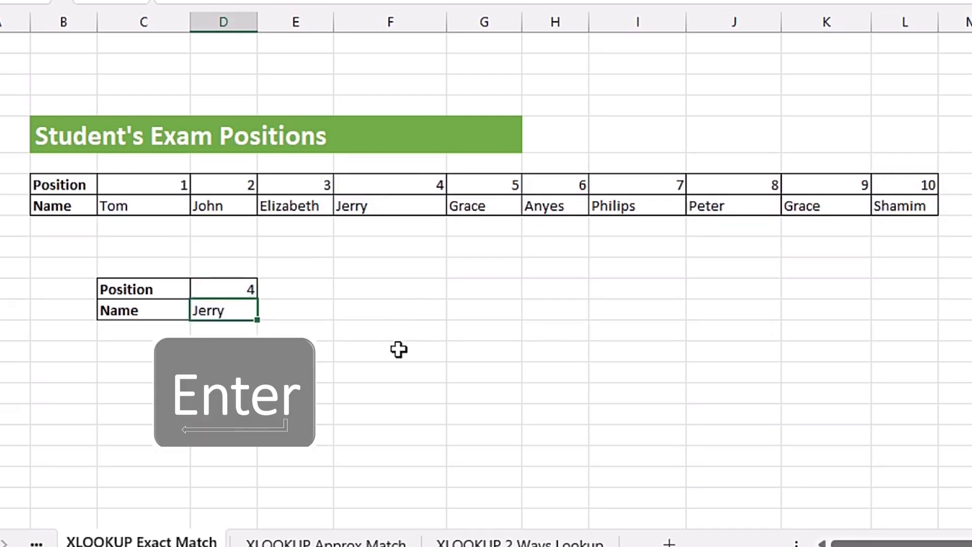